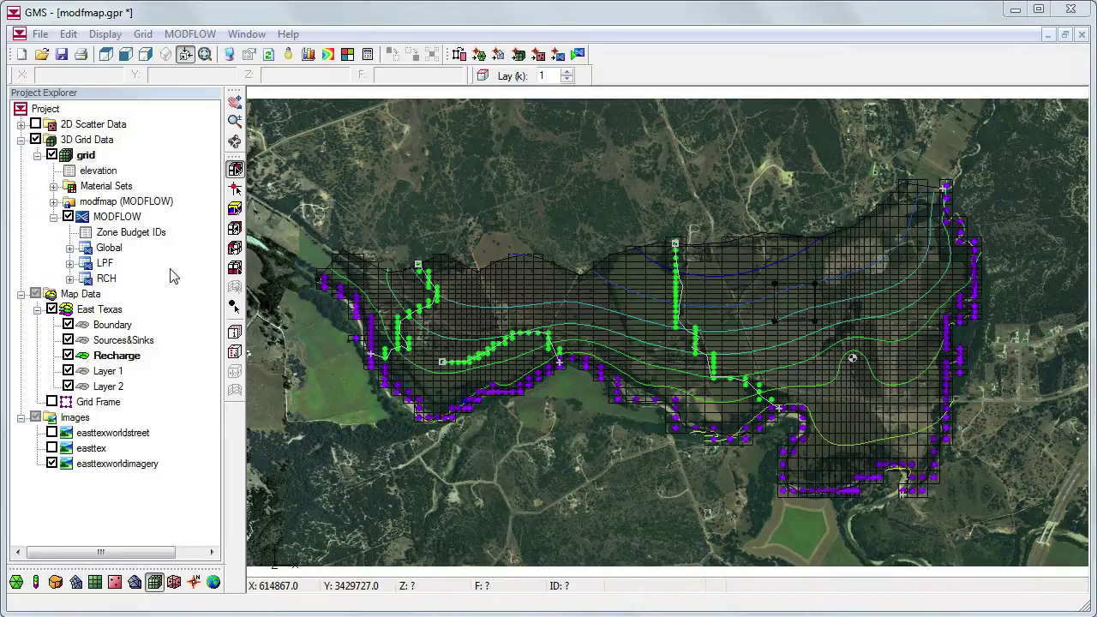
- Bring up the MODFLOW grid item's context menu in the Project Explorer
{"action": "right_click", "coordinate": [86, 163]}
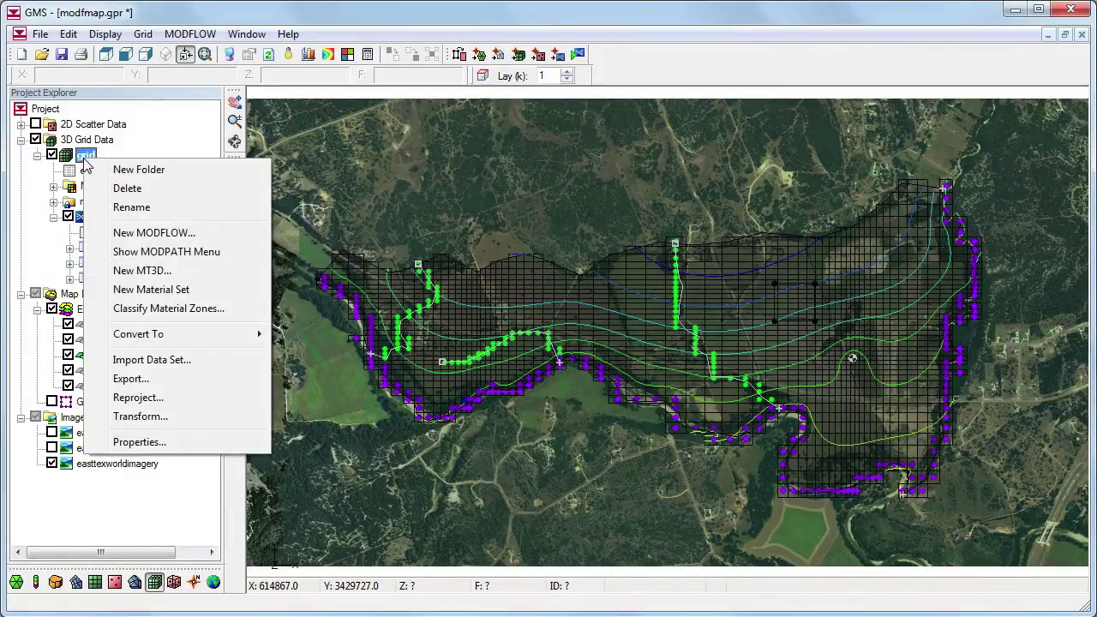
- Enable the MODPATH menu and make the Recharge coverage active for polygon selection
{"action": "left_click", "coordinate": [131, 255]}
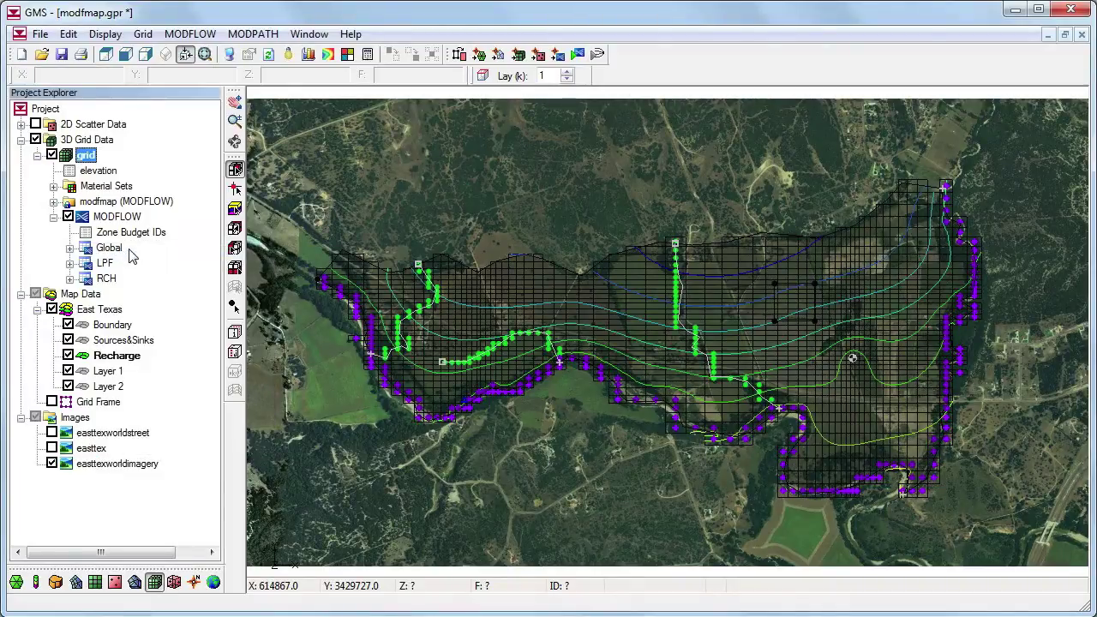
{"action": "left_click", "coordinate": [116, 356]}
{"action": "left_click", "coordinate": [237, 270]}
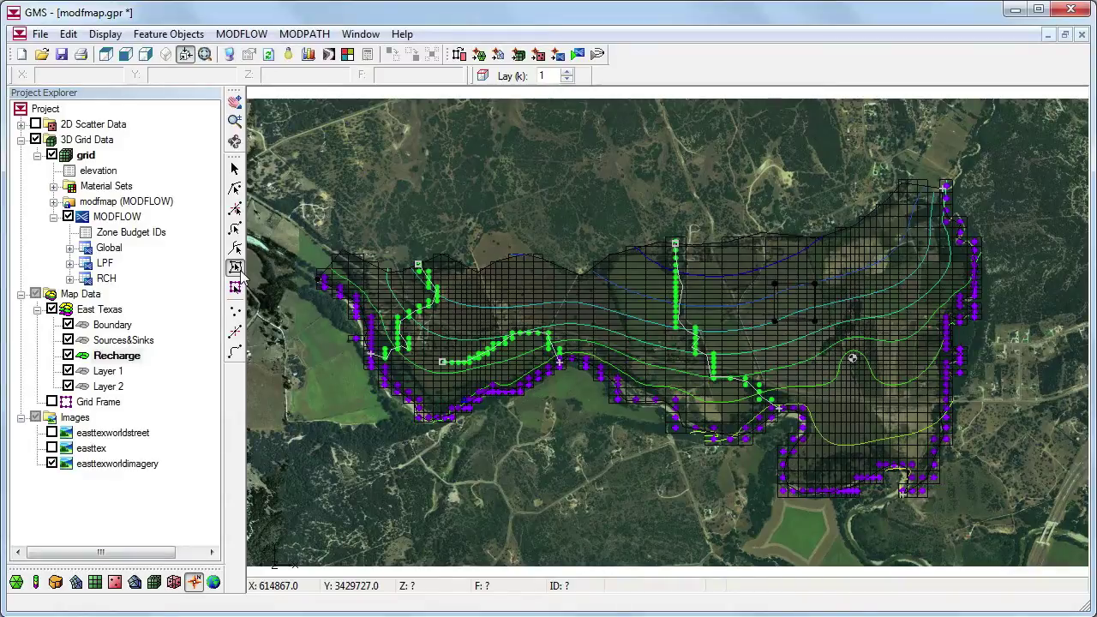
- Select the 3D grid cells intersecting the square recharge polygon near the well
{"action": "left_click", "coordinate": [794, 306]}
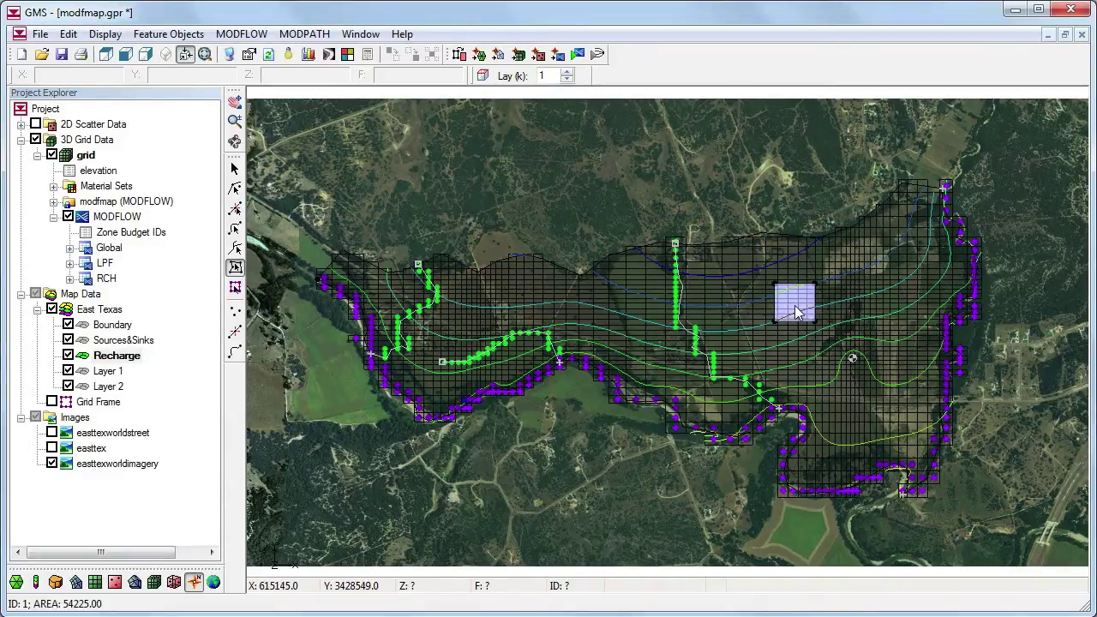
{"action": "right_click", "coordinate": [795, 305]}
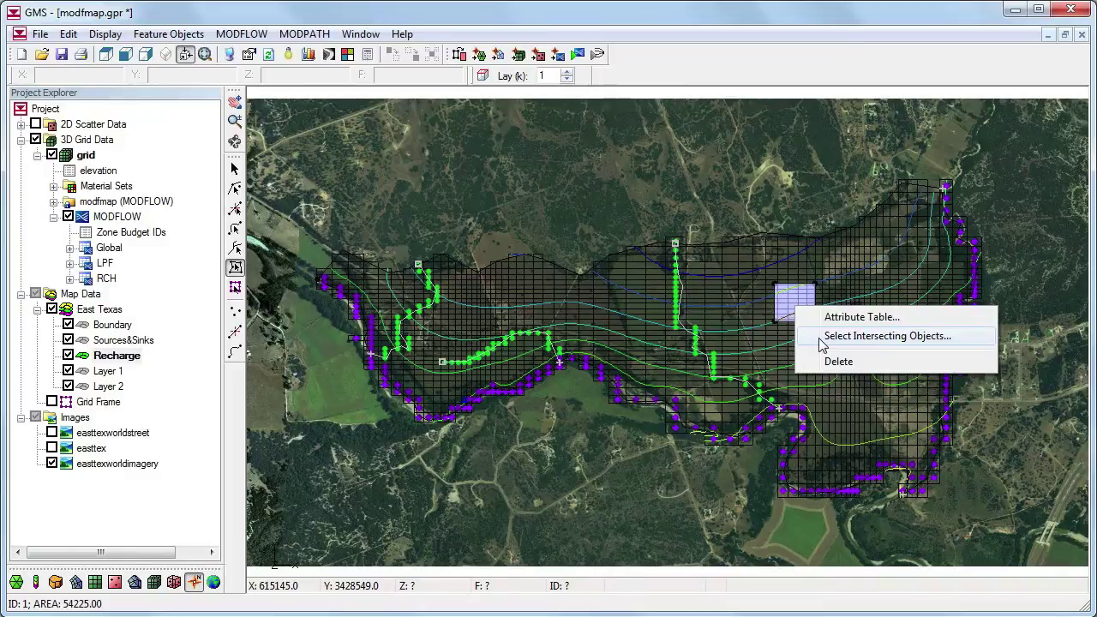
{"action": "left_click", "coordinate": [821, 340]}
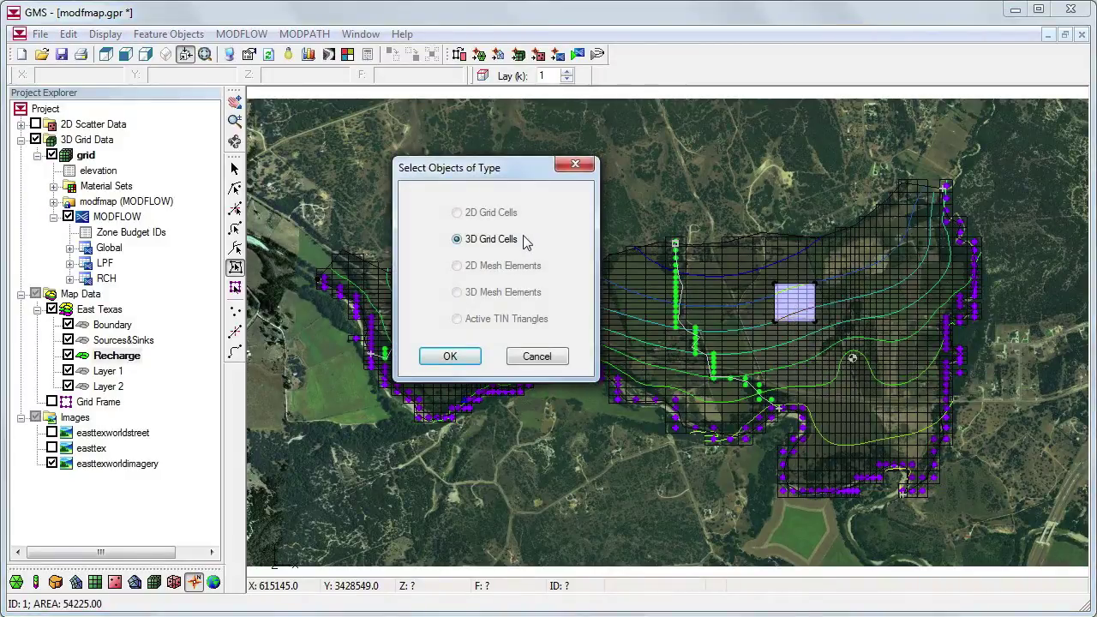
{"action": "left_click", "coordinate": [452, 358]}
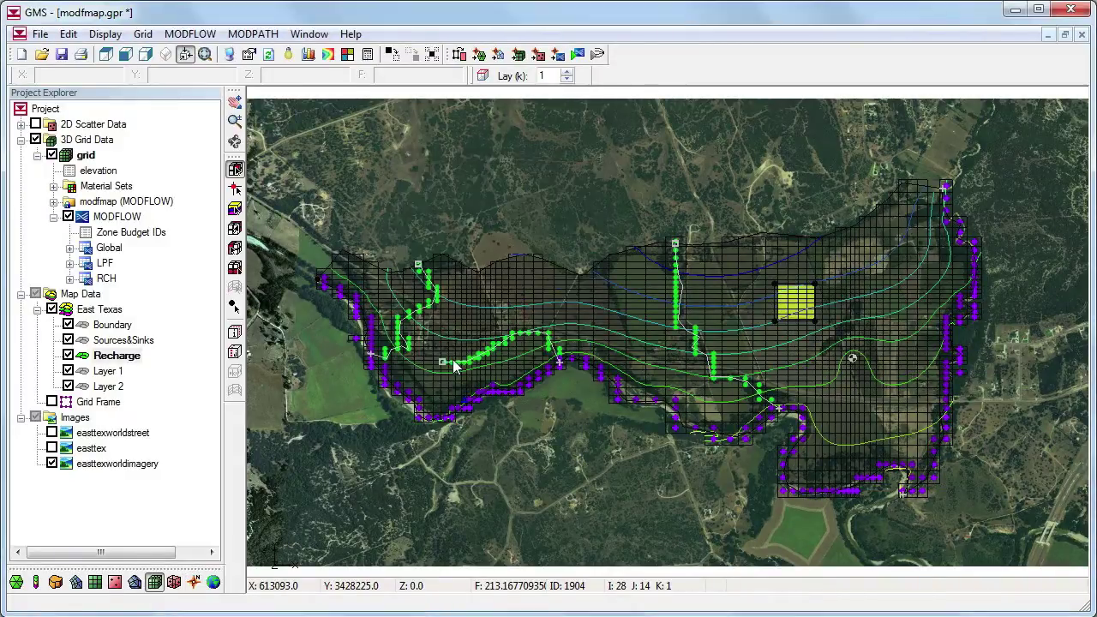
- Generate a particle set at the selected cells, producing pathlines toward the well
{"action": "left_click", "coordinate": [253, 33]}
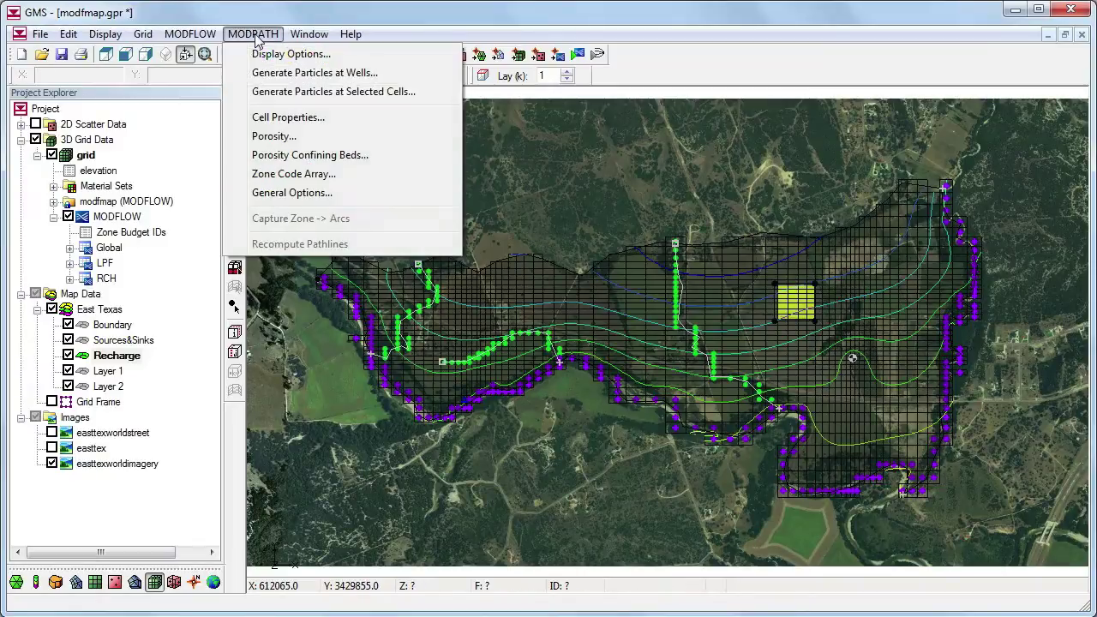
{"action": "left_click", "coordinate": [241, 94]}
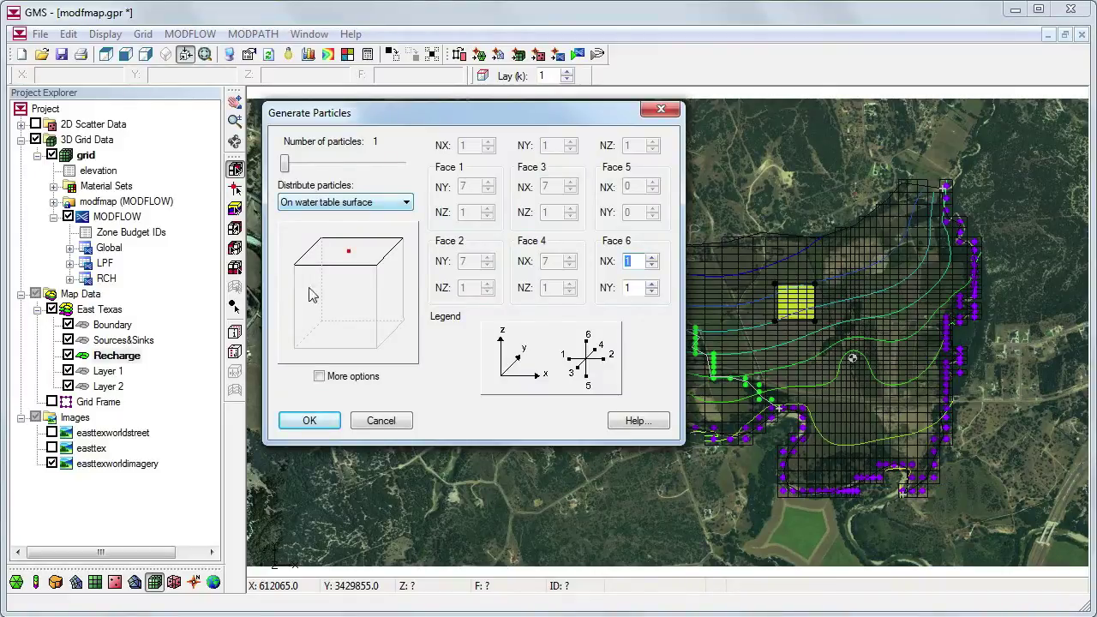
{"action": "left_click", "coordinate": [308, 420]}
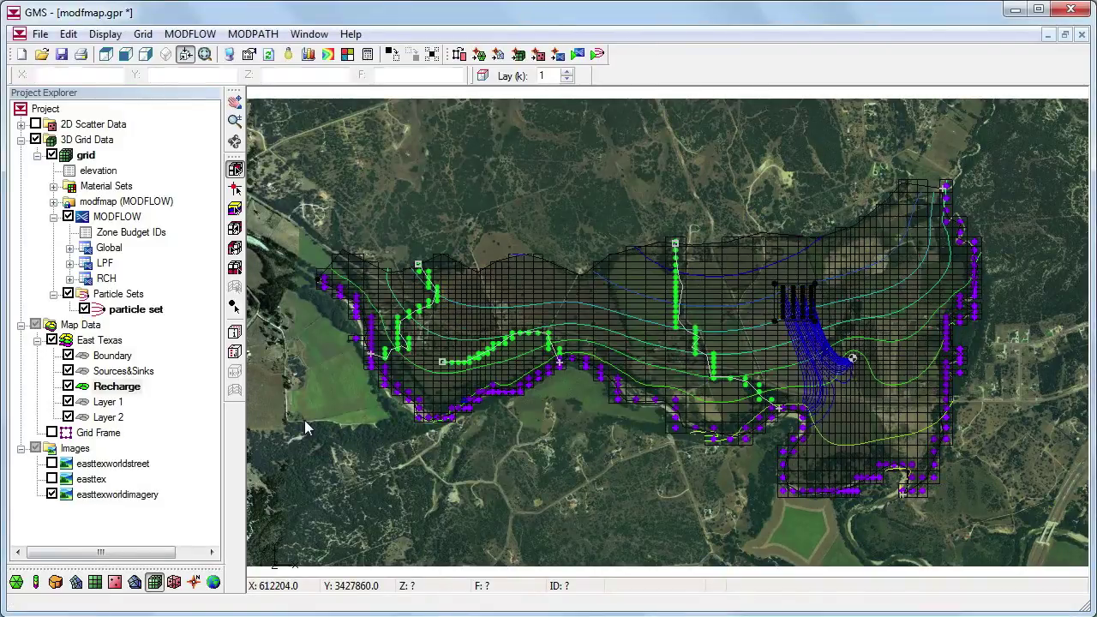
{"action": "left_click", "coordinate": [235, 121]}
- Zoom in on the pathlines and well, then display grid layer 2 (Lay k = 2)
{"action": "left_click_drag", "start_coordinate": [752, 266], "coordinate": [866, 437]}
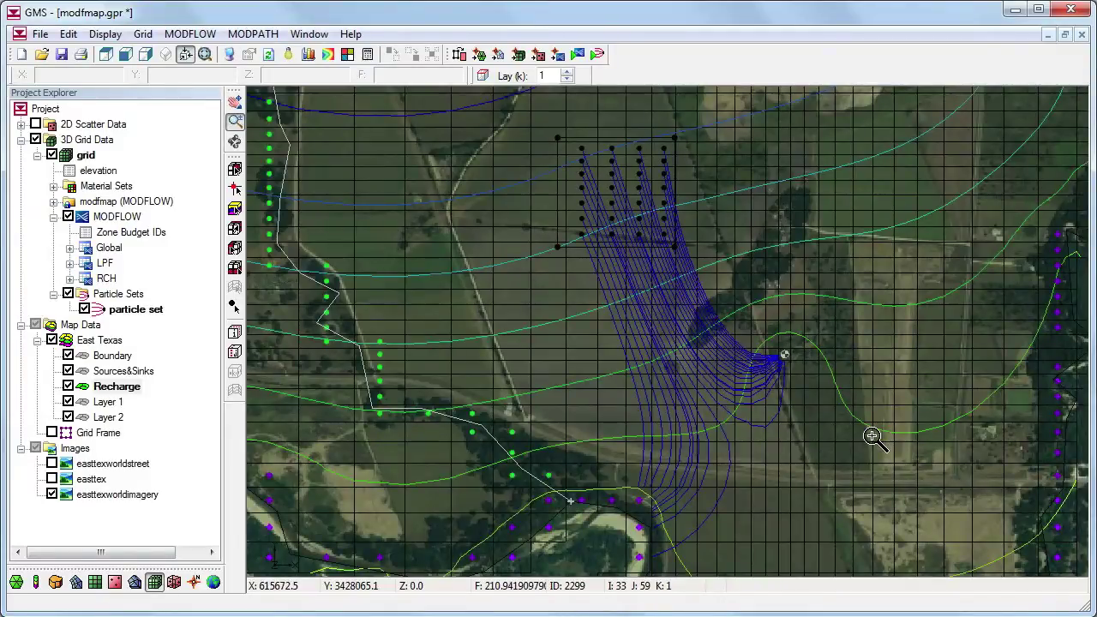
{"action": "left_click", "coordinate": [235, 169]}
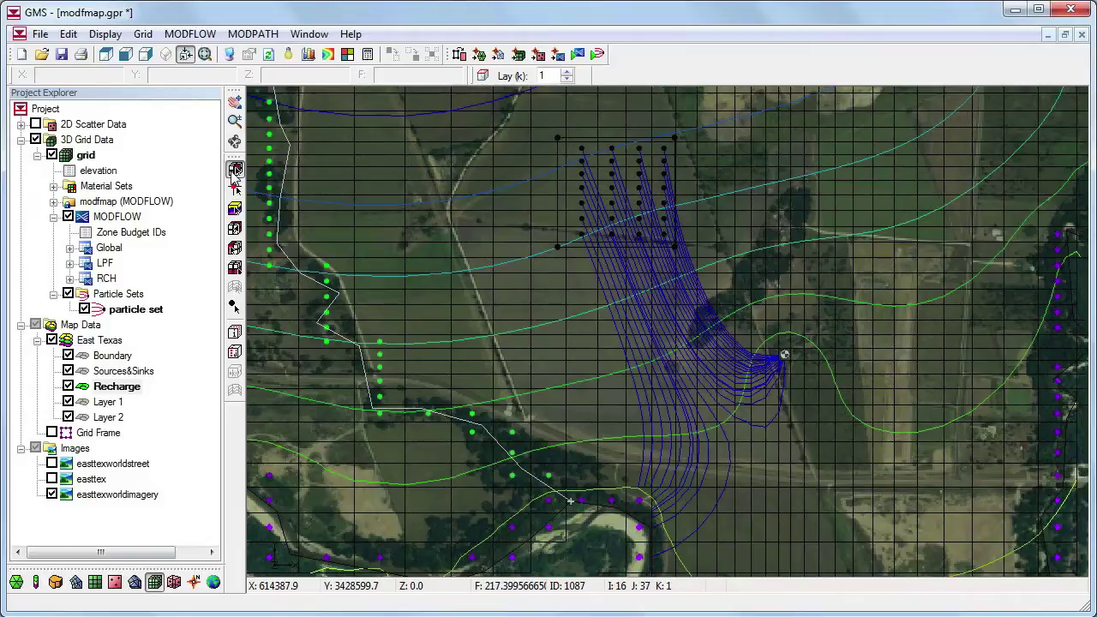
{"action": "left_click", "coordinate": [567, 72]}
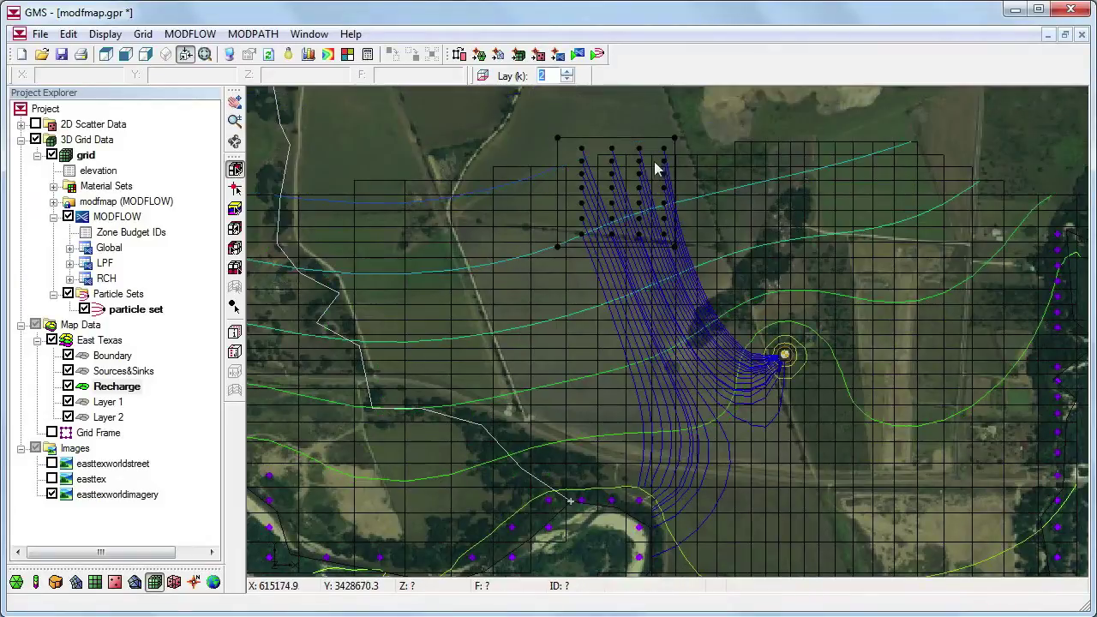
- Give the layer 2 well cell 5024 a MODPATH zone code of 2
{"action": "left_click", "coordinate": [785, 360]}
{"action": "right_click", "coordinate": [785, 360]}
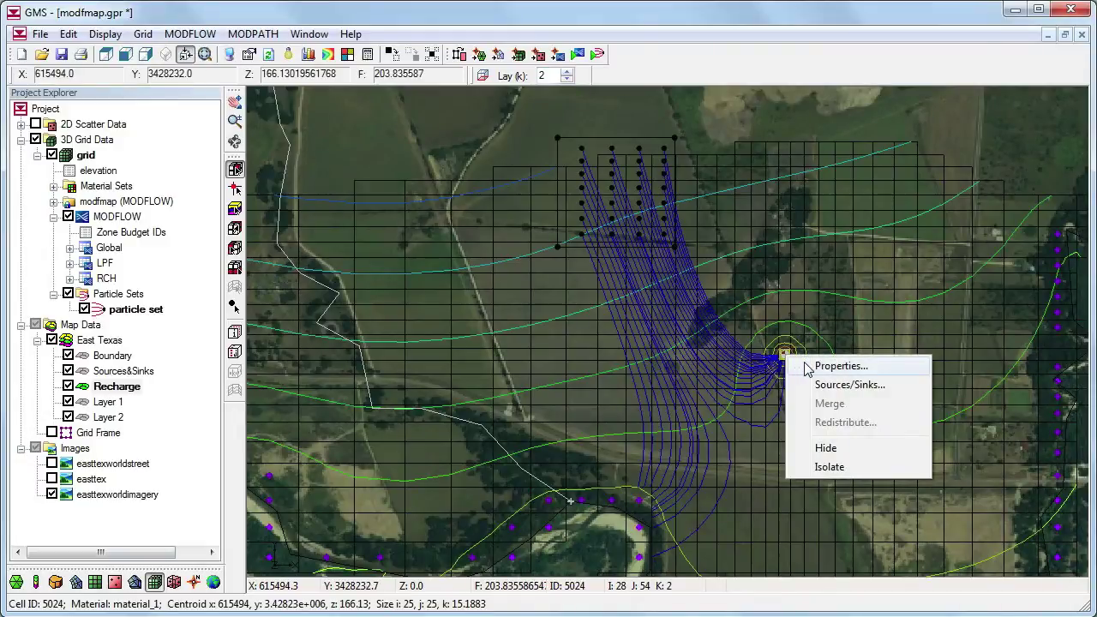
{"action": "left_click", "coordinate": [835, 366]}
{"action": "left_click", "coordinate": [523, 294]}
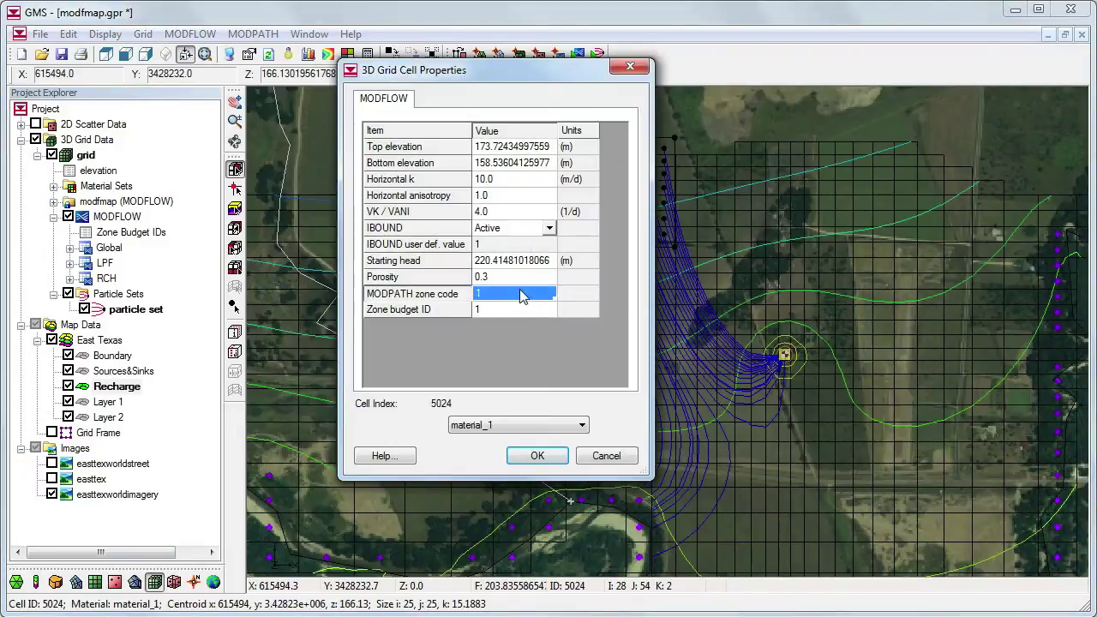
{"action": "type", "text": "2"}
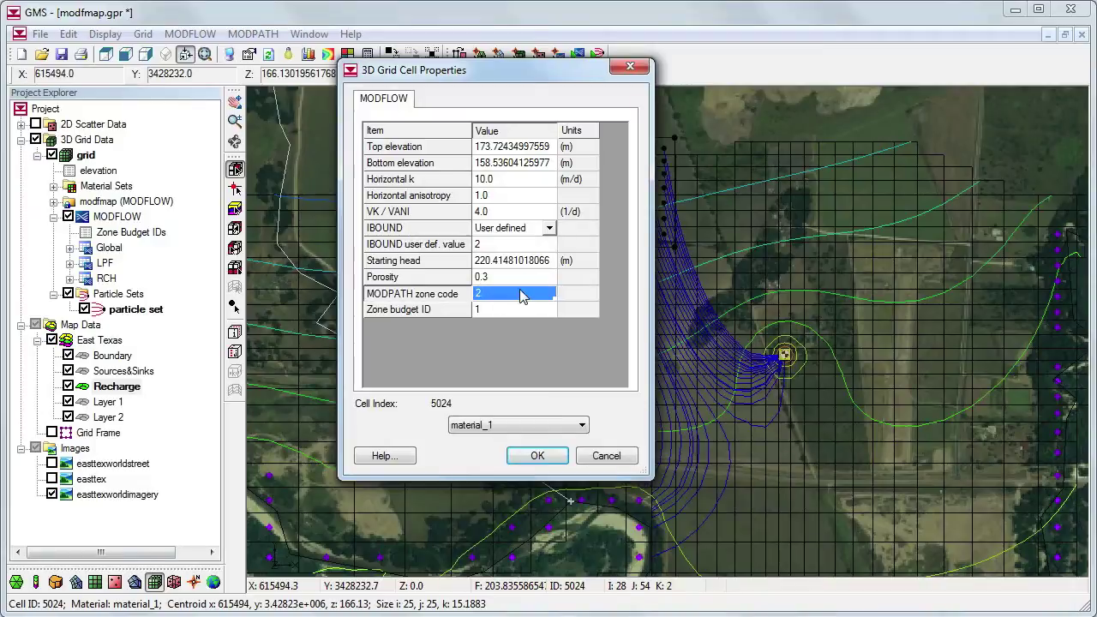
{"action": "left_click", "coordinate": [537, 455]}
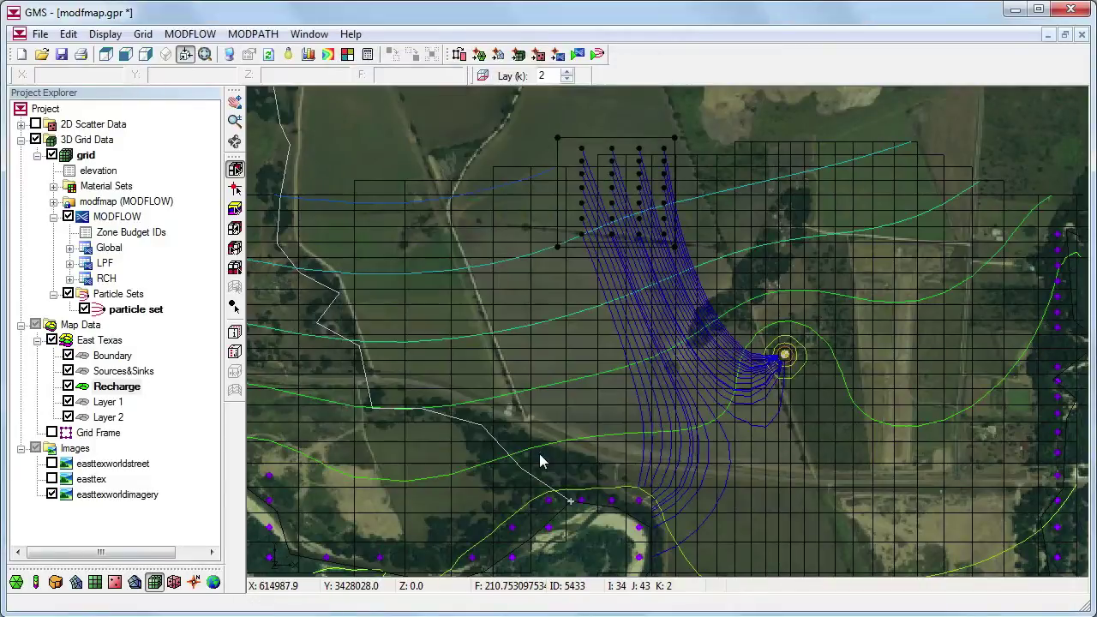
{"action": "left_click", "coordinate": [253, 35]}
- Colour the pathlines by their ending zone code in the MODPATH display options
{"action": "left_click", "coordinate": [267, 55]}
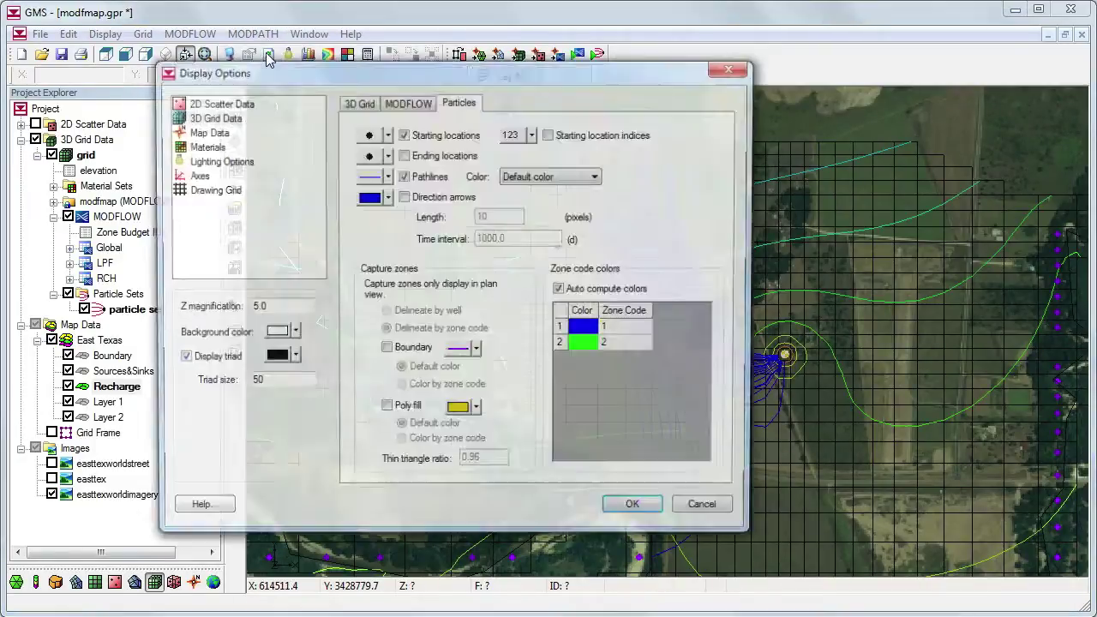
{"action": "left_click", "coordinate": [575, 180]}
{"action": "left_click", "coordinate": [559, 213]}
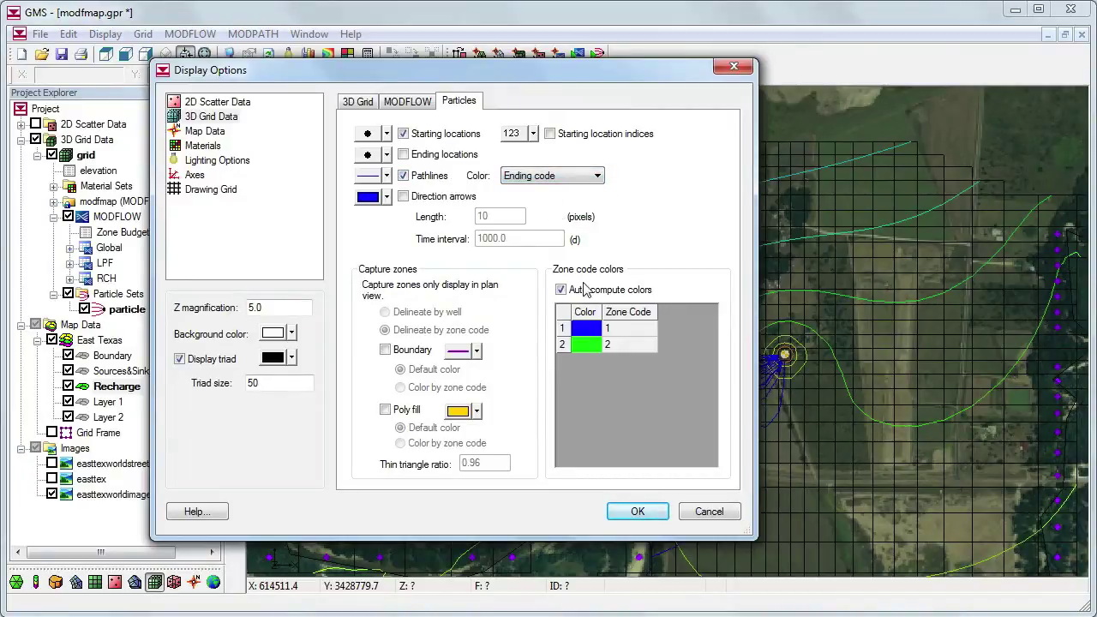
{"action": "left_click", "coordinate": [636, 512]}
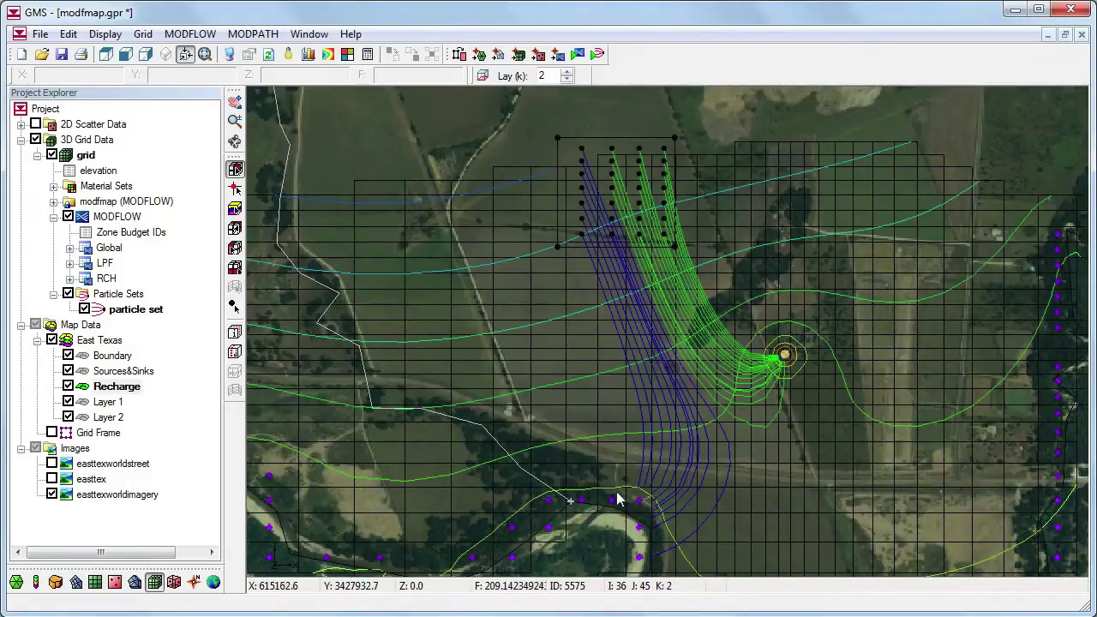
- Turn off auto-computed zone colours and set zone code 2 to red
{"action": "left_click", "coordinate": [253, 34]}
{"action": "left_click", "coordinate": [283, 54]}
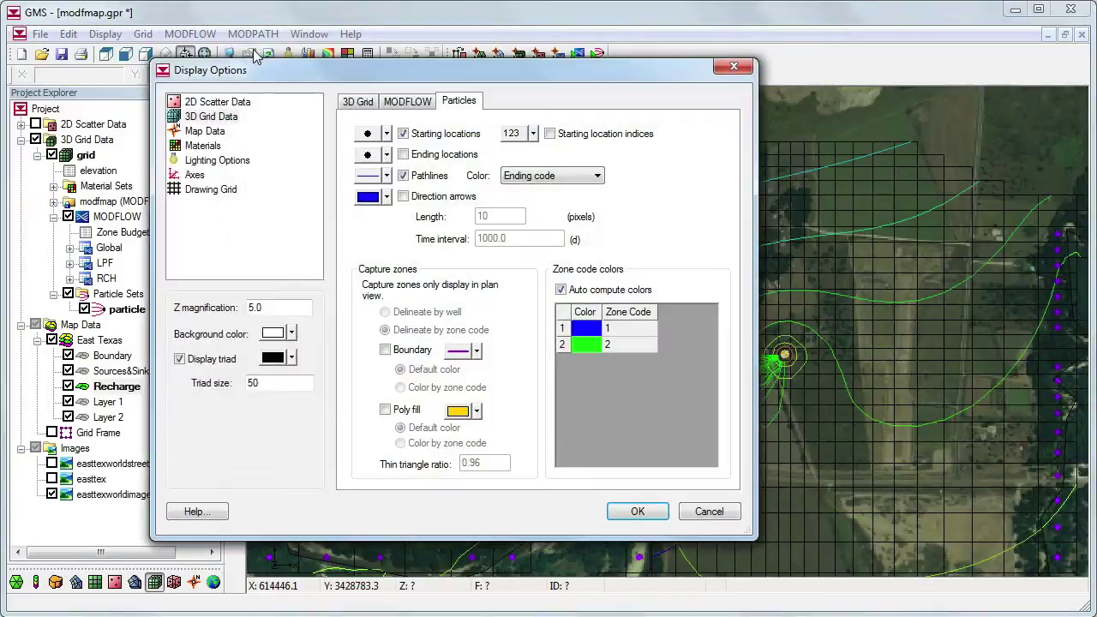
{"action": "left_click", "coordinate": [561, 290]}
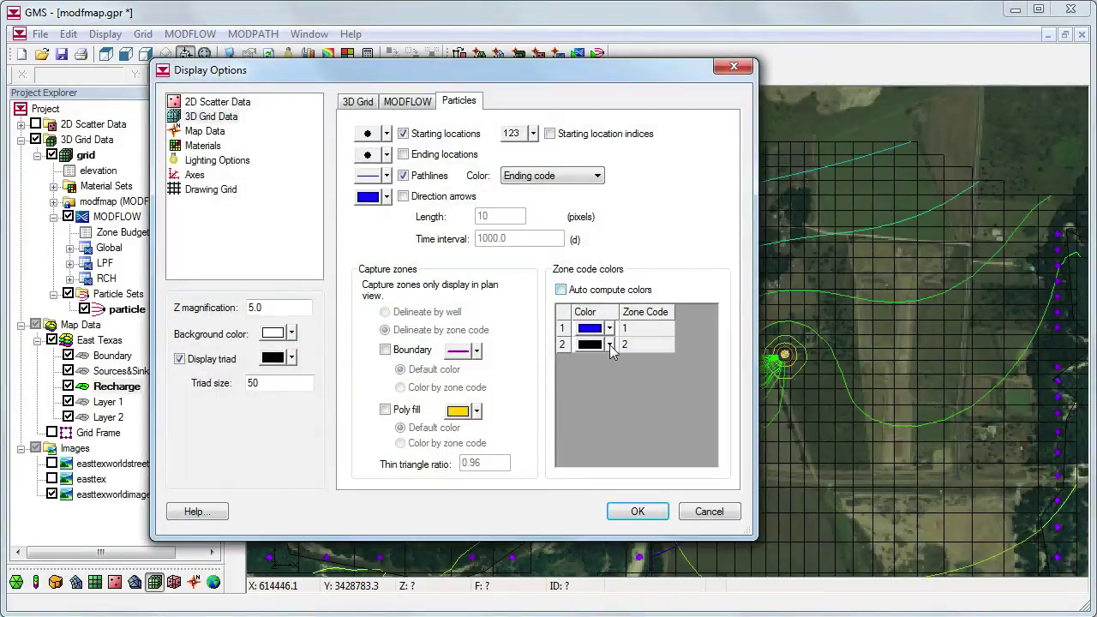
{"action": "left_click", "coordinate": [610, 343]}
{"action": "left_click", "coordinate": [588, 401]}
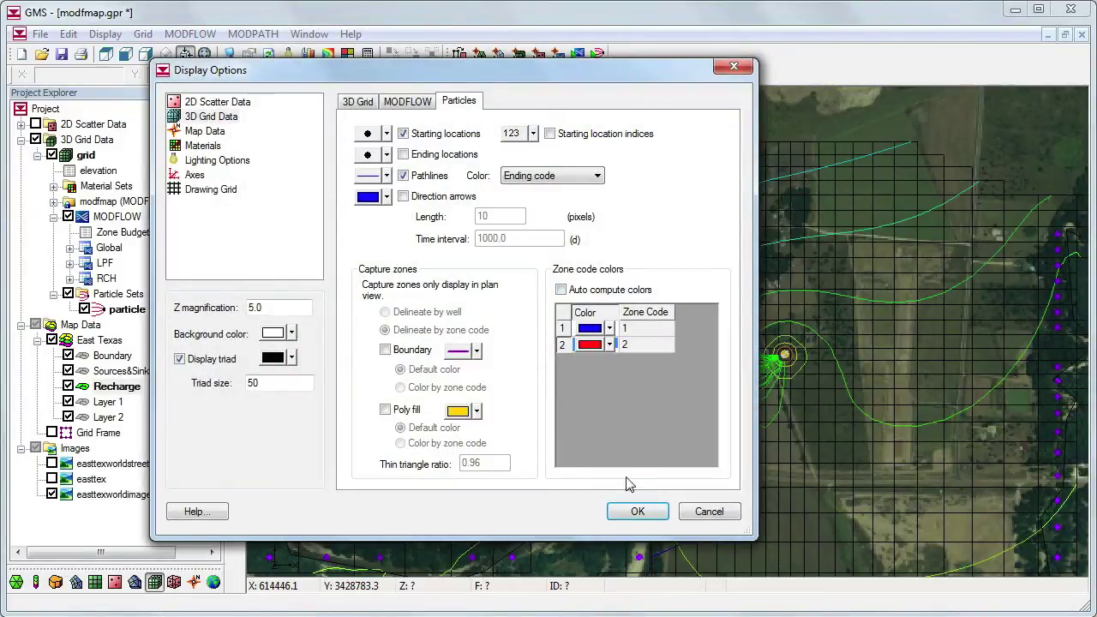
{"action": "left_click", "coordinate": [634, 512]}
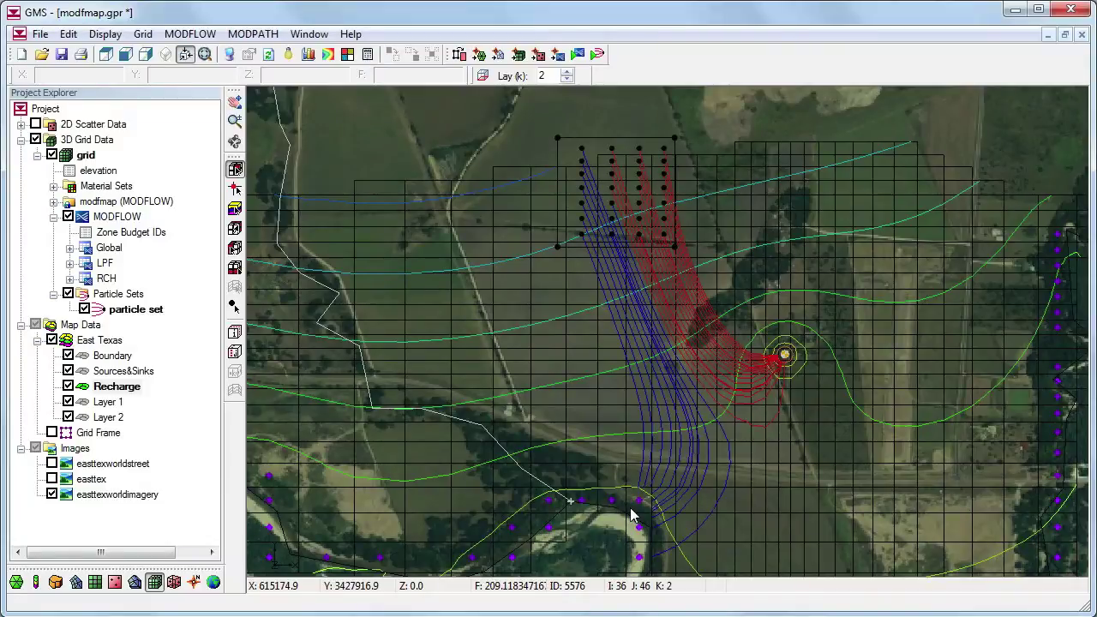
- Inspect a particle starting point, select all 28 starting points, then frame the whole grid
{"action": "left_click", "coordinate": [235, 307]}
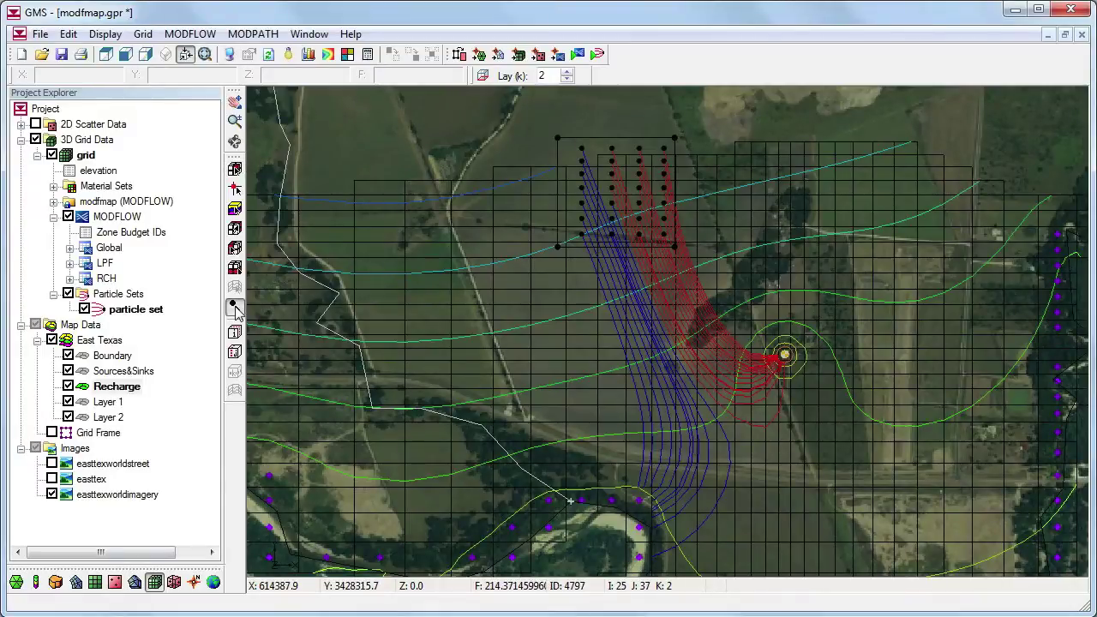
{"action": "left_click", "coordinate": [662, 148]}
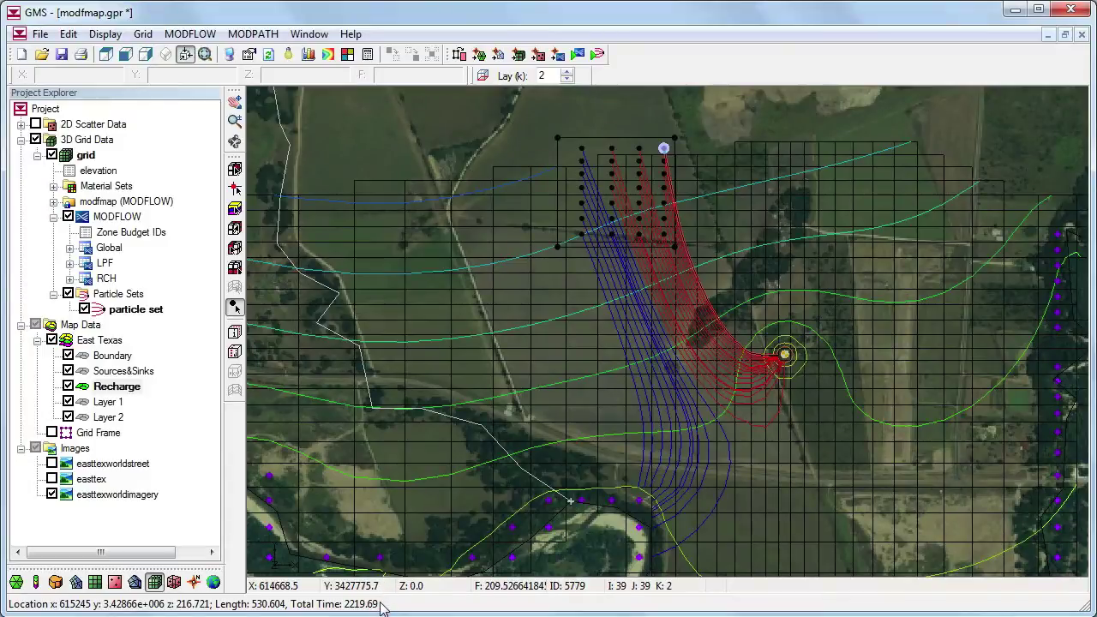
{"action": "left_click_drag", "start_coordinate": [572, 142], "coordinate": [685, 250]}
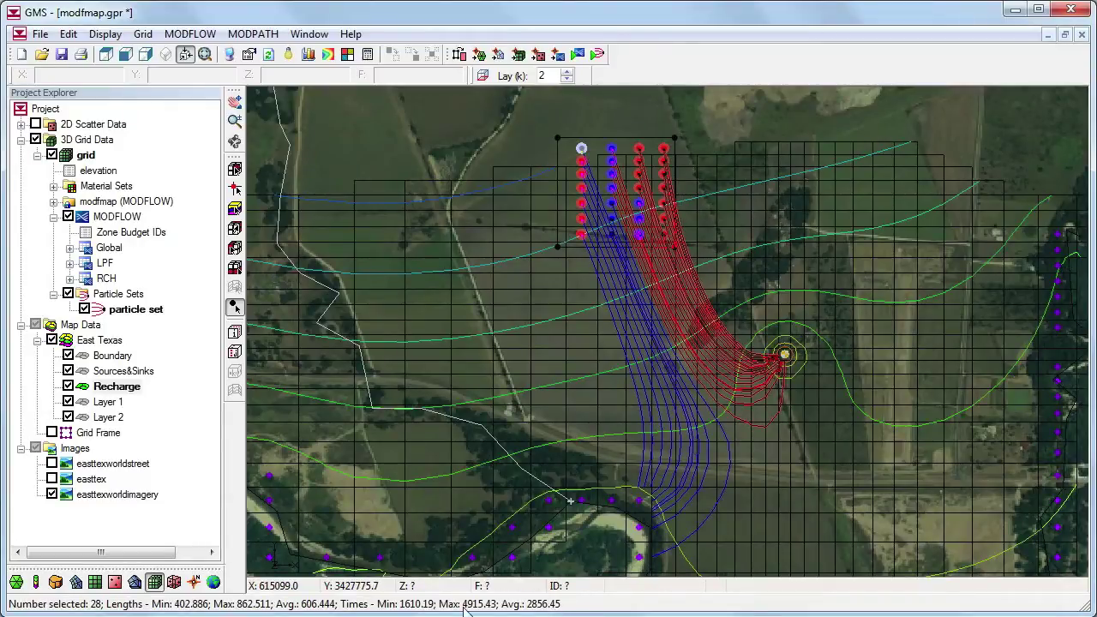
{"action": "left_click", "coordinate": [545, 376]}
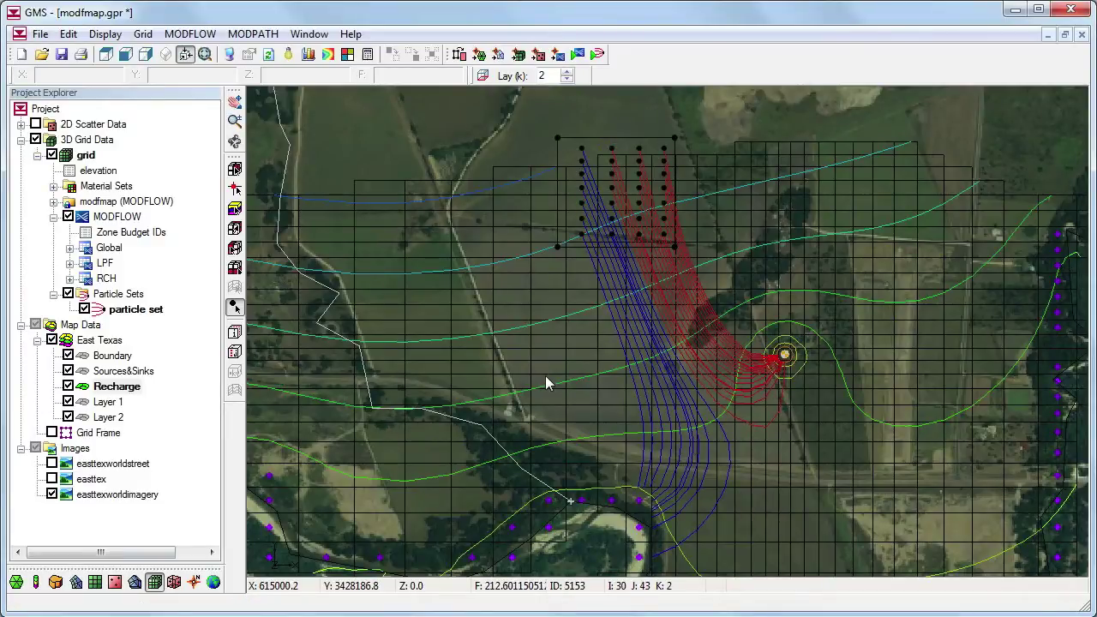
{"action": "left_click", "coordinate": [205, 54]}
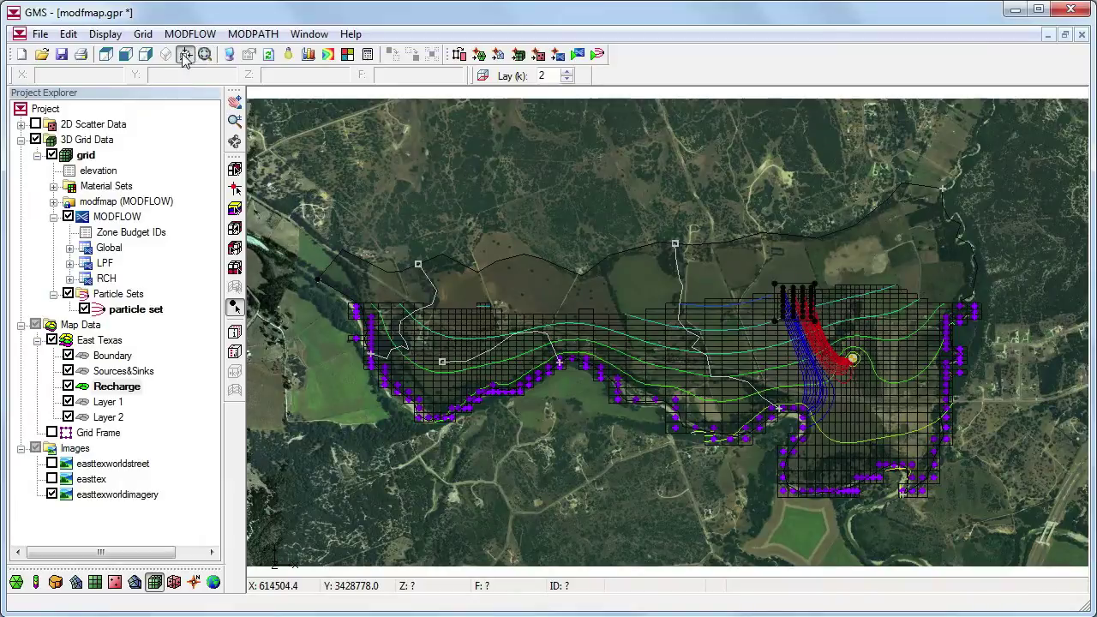
{"action": "left_click", "coordinate": [166, 55]}
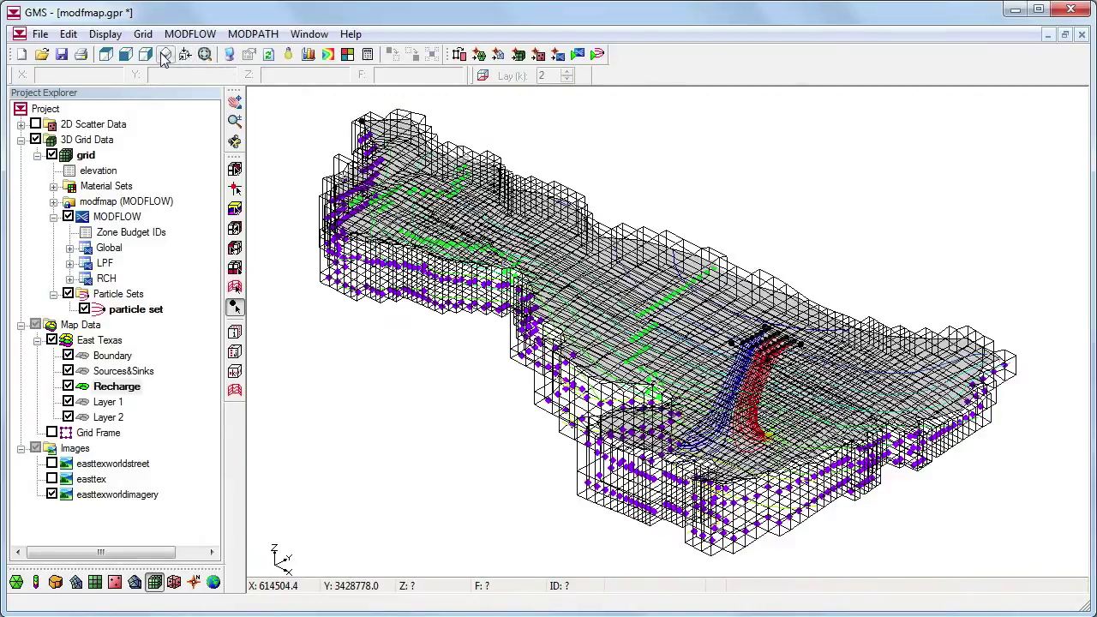
{"action": "left_click", "coordinate": [234, 140]}
{"action": "left_click_drag", "start_coordinate": [605, 359], "coordinate": [616, 263]}
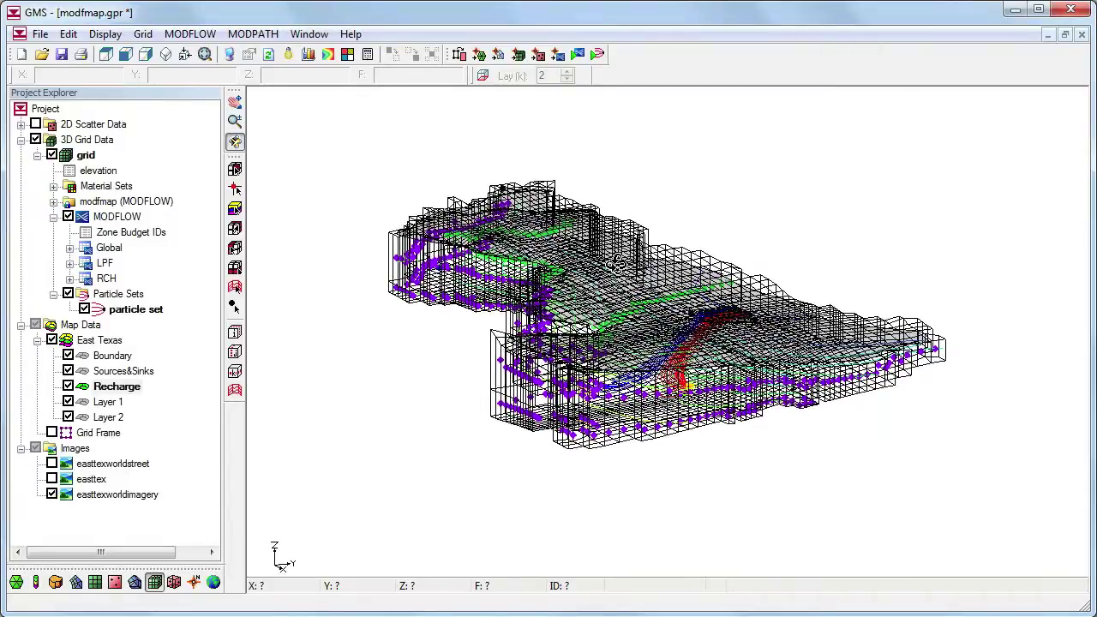
{"action": "left_click", "coordinate": [229, 54]}
{"action": "left_click", "coordinate": [368, 162]}
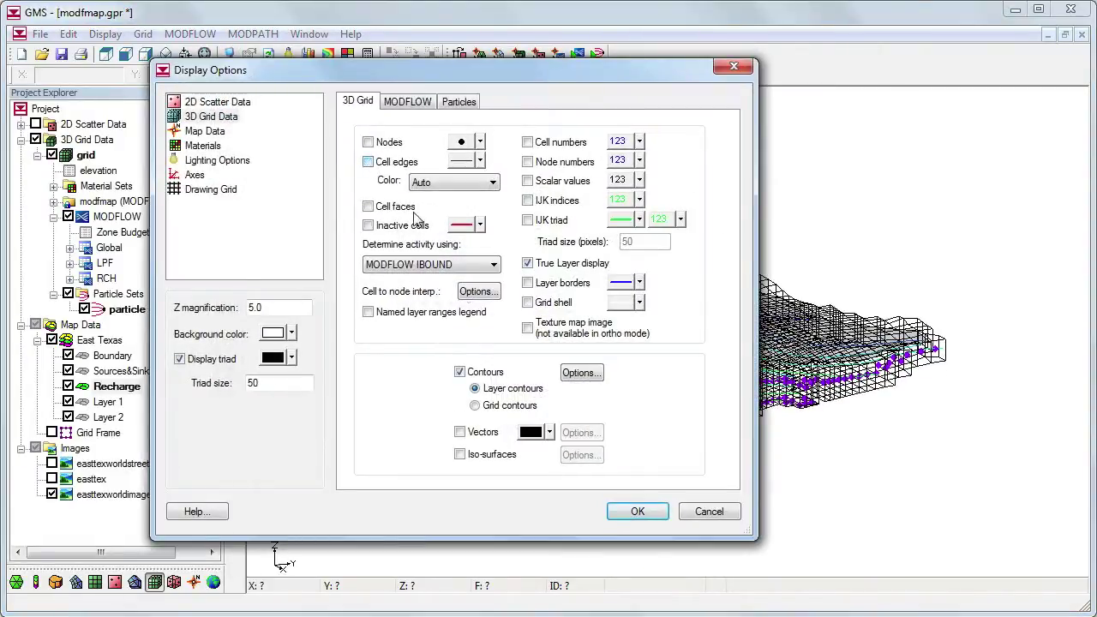
{"action": "left_click", "coordinate": [633, 512]}
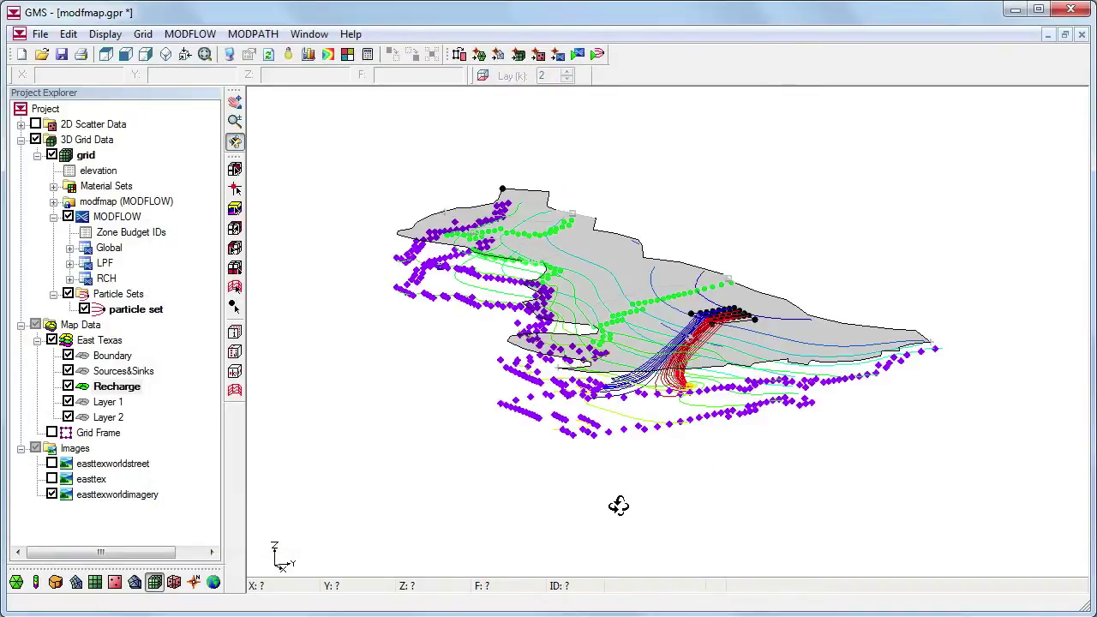
{"action": "left_click", "coordinate": [229, 54]}
{"action": "left_click", "coordinate": [369, 162]}
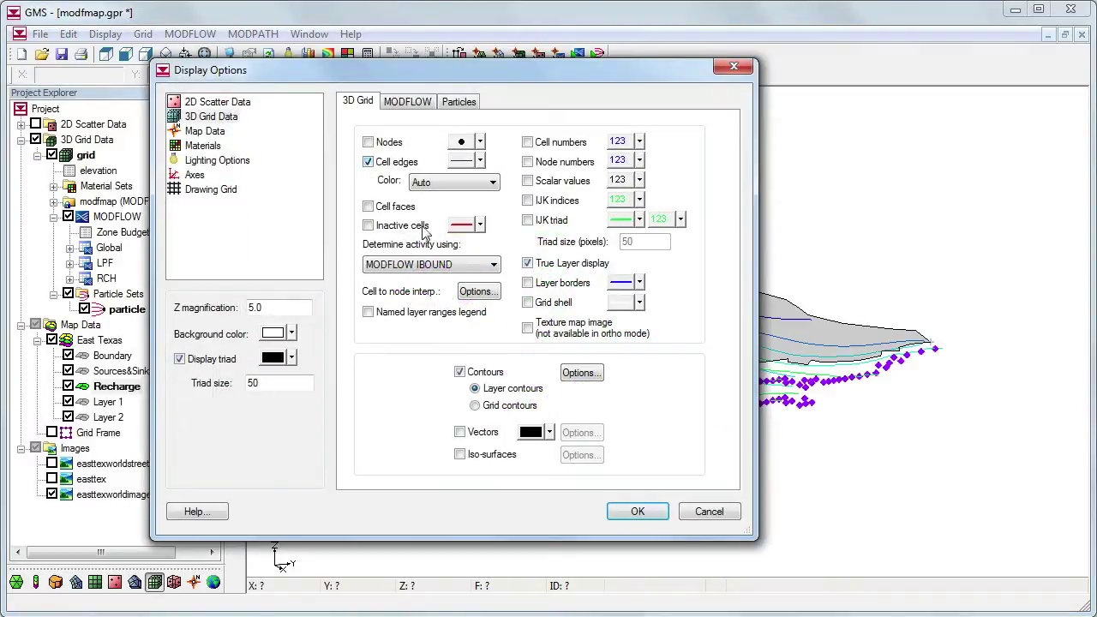
{"action": "left_click", "coordinate": [637, 511]}
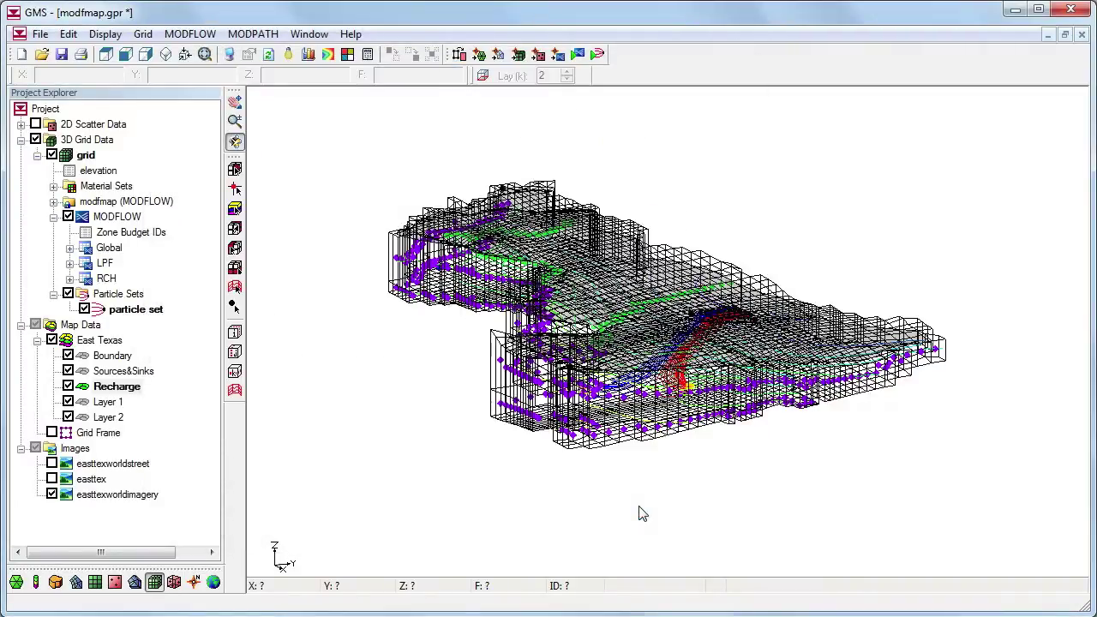
{"action": "left_click", "coordinate": [186, 56]}
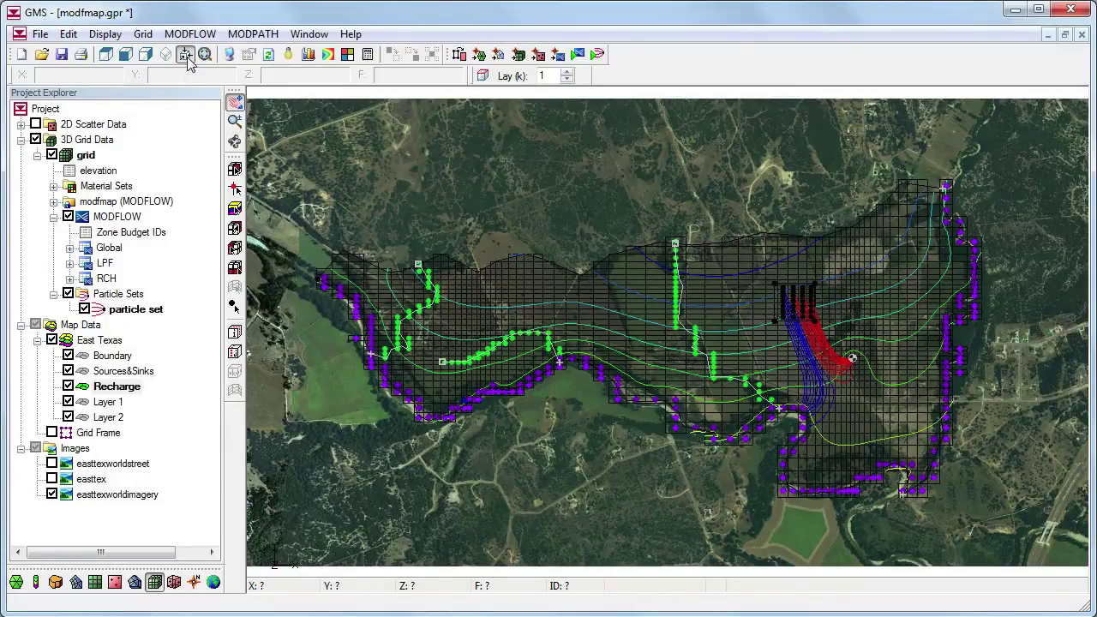
- Turn on capture zone Boundary and Poly fill in the MODPATH particle display options
{"action": "left_click", "coordinate": [252, 33]}
{"action": "left_click", "coordinate": [260, 62]}
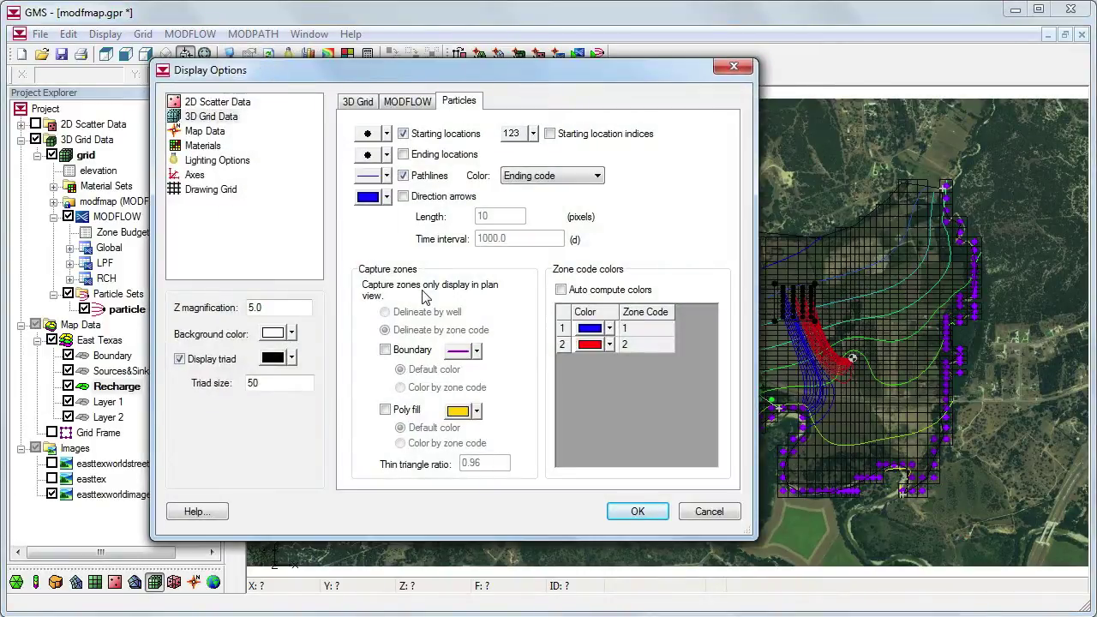
{"action": "left_click", "coordinate": [386, 351]}
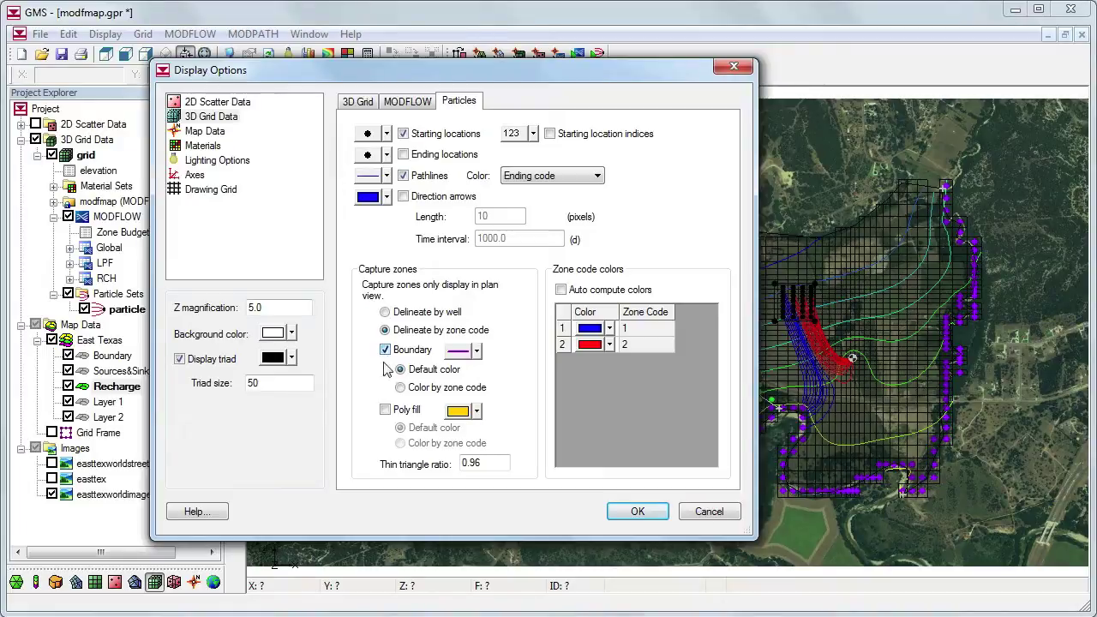
{"action": "left_click", "coordinate": [385, 410]}
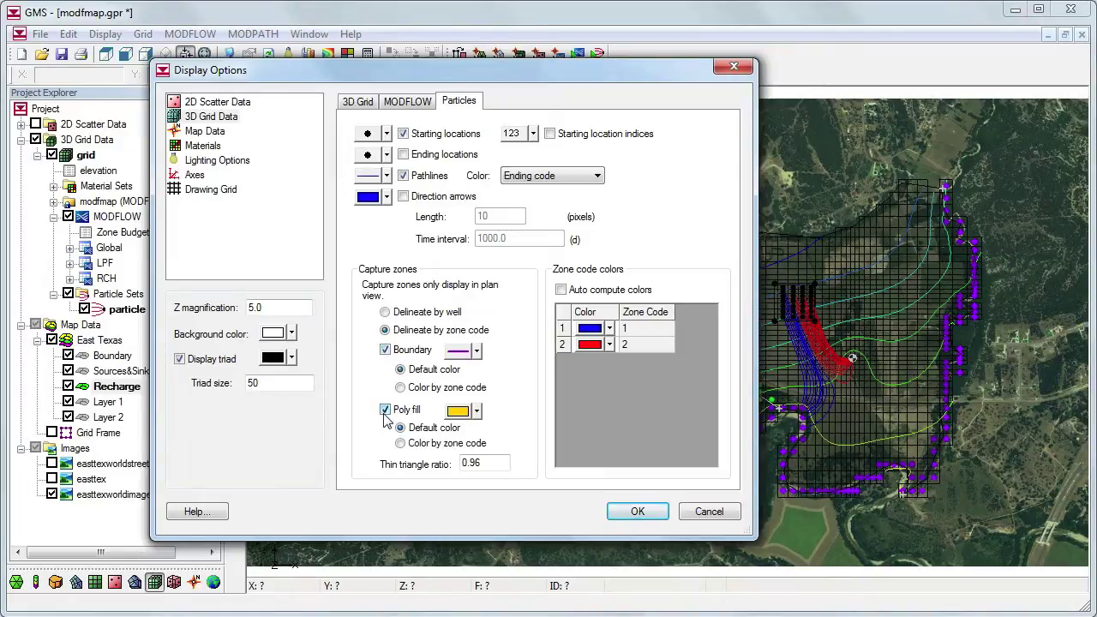
{"action": "left_click", "coordinate": [637, 512]}
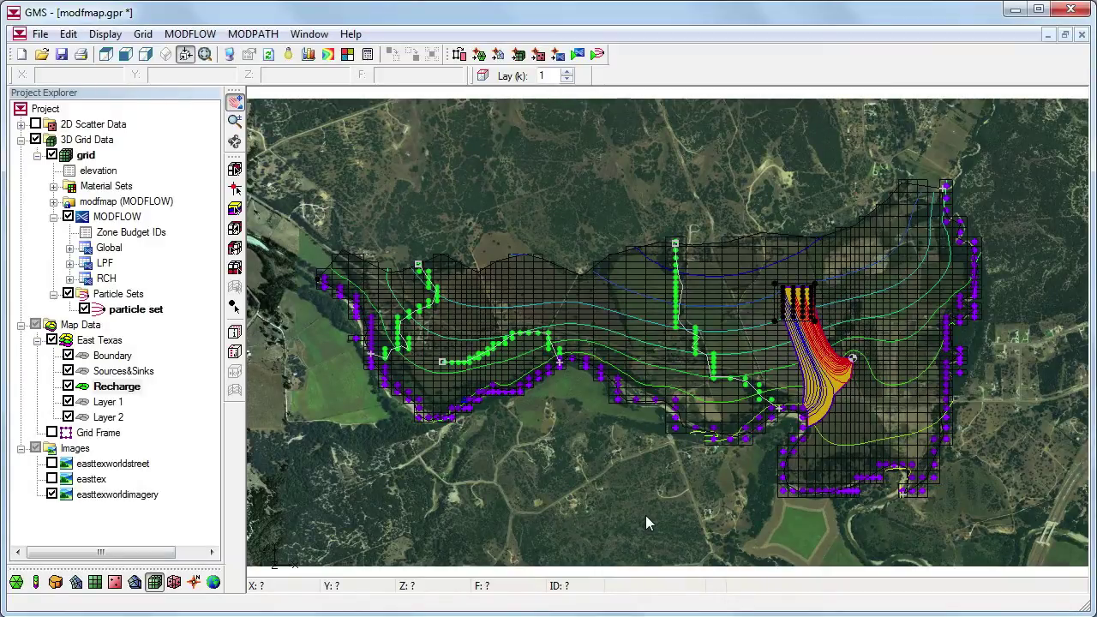
{"action": "right_click", "coordinate": [123, 299]}
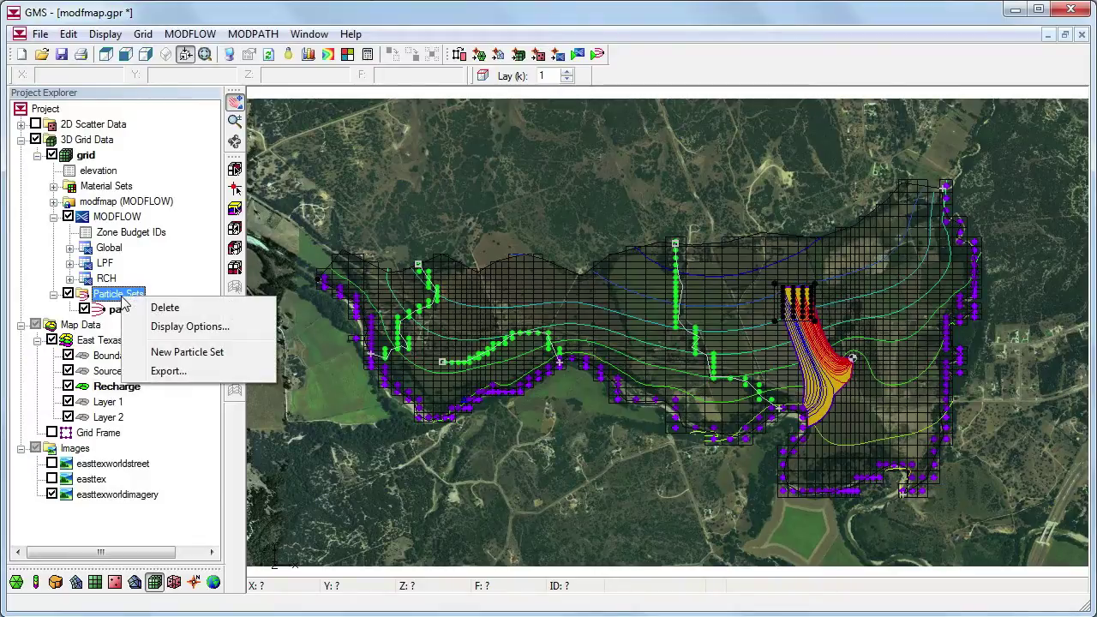
- Create a new particle set named 'Well Capture Zone' and uncheck the original particle set
{"action": "left_click", "coordinate": [158, 352]}
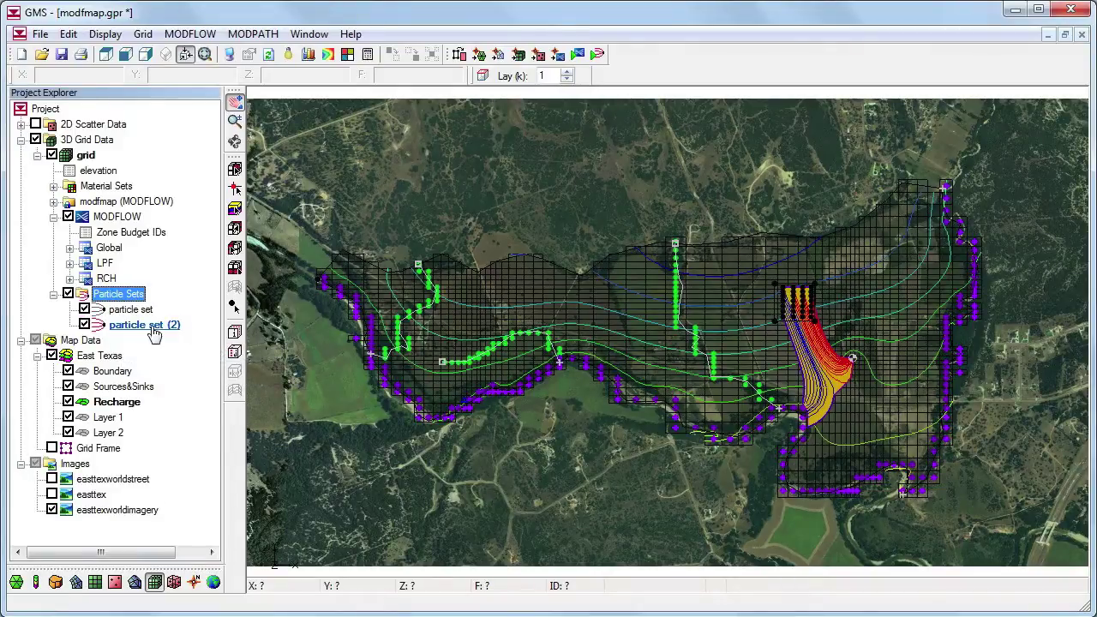
{"action": "right_click", "coordinate": [154, 327]}
{"action": "left_click", "coordinate": [197, 376]}
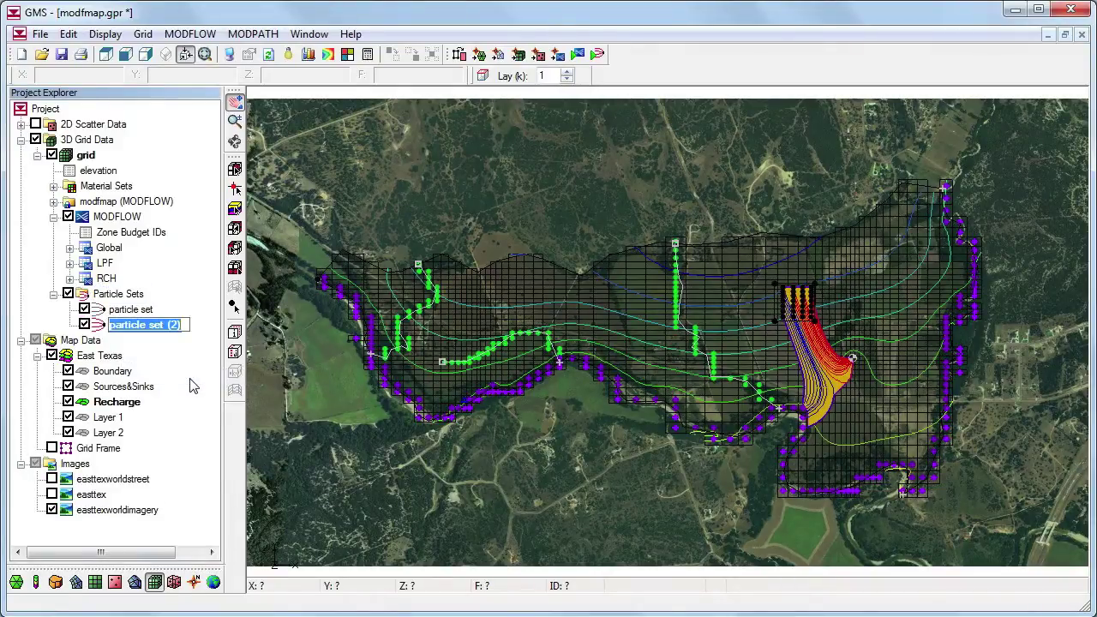
{"action": "type", "text": "We"}
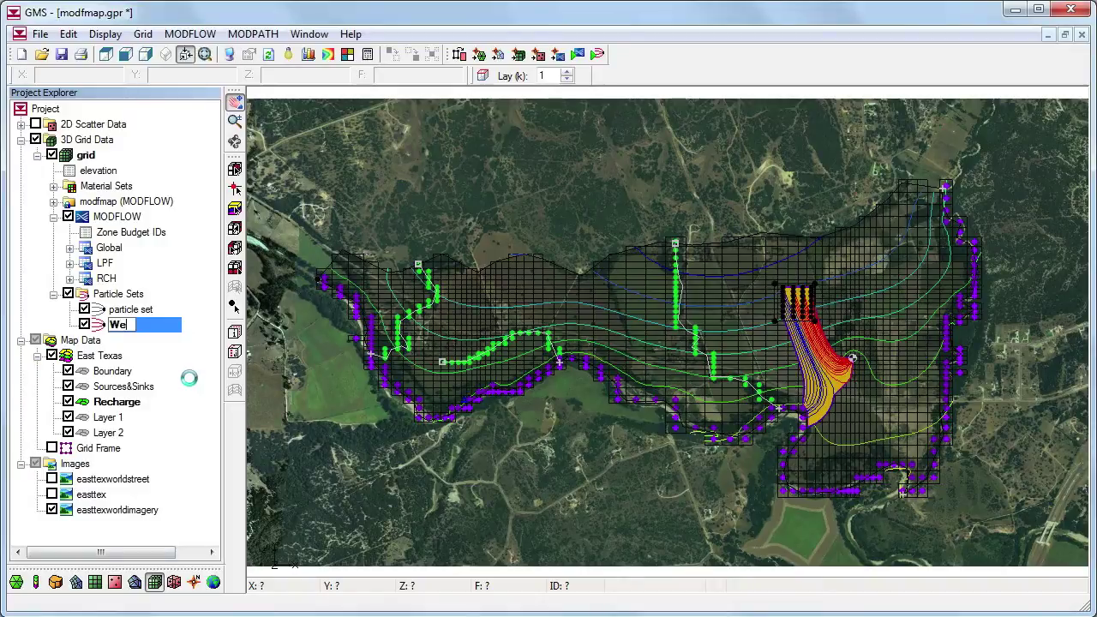
{"action": "type", "text": "ll Capture Zone"}
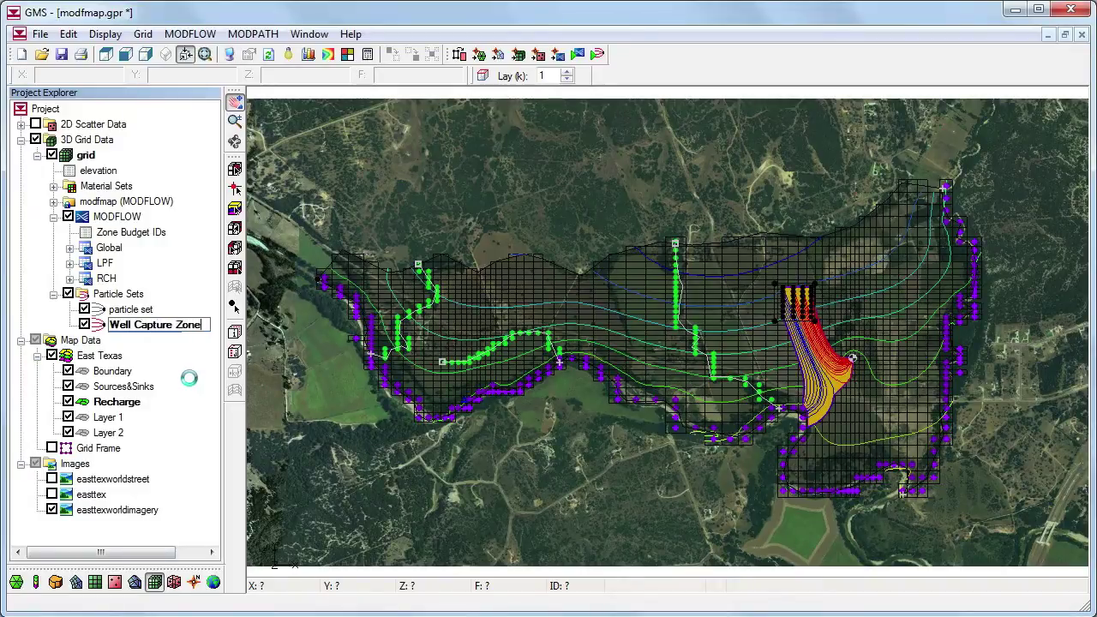
{"action": "key", "text": "Return"}
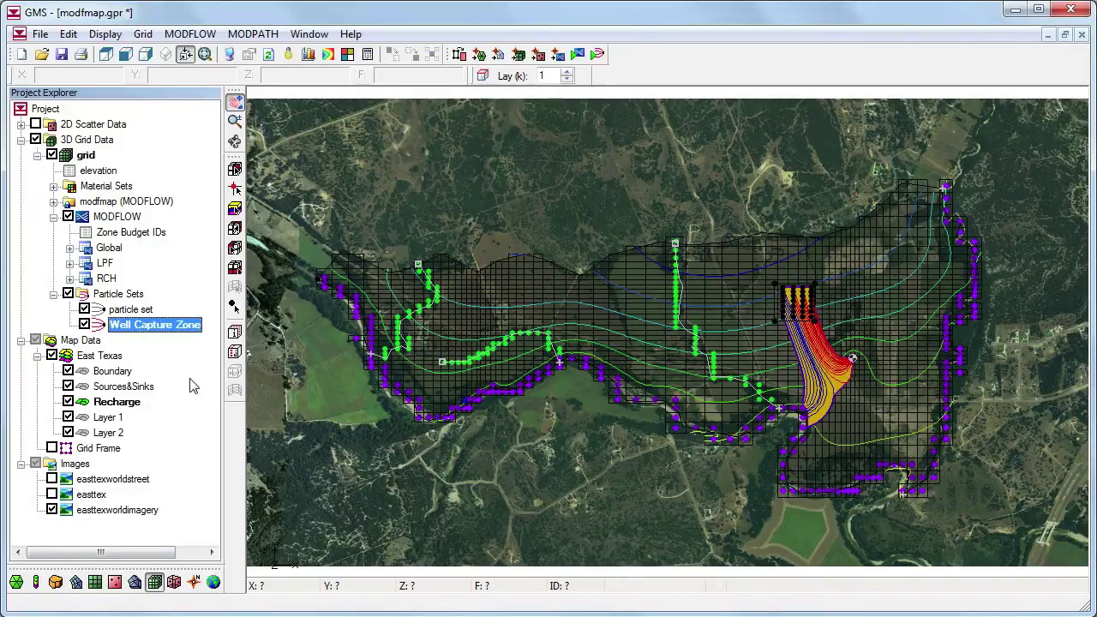
{"action": "left_click", "coordinate": [84, 308]}
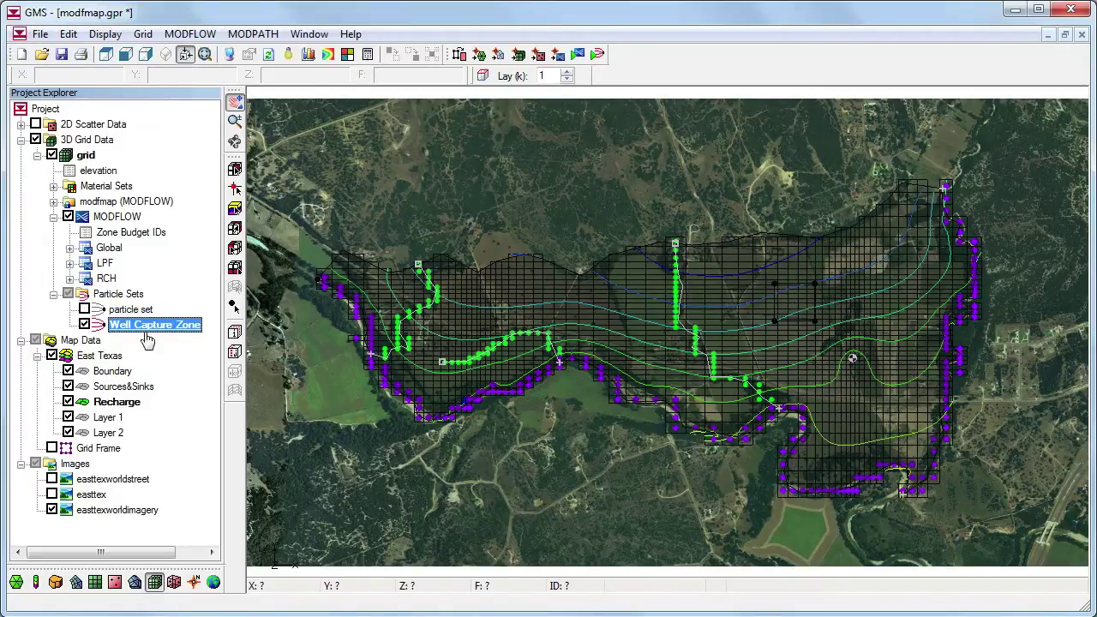
- Generate 20 particles per extraction well into the Well Capture Zone set
{"action": "left_click", "coordinate": [252, 34]}
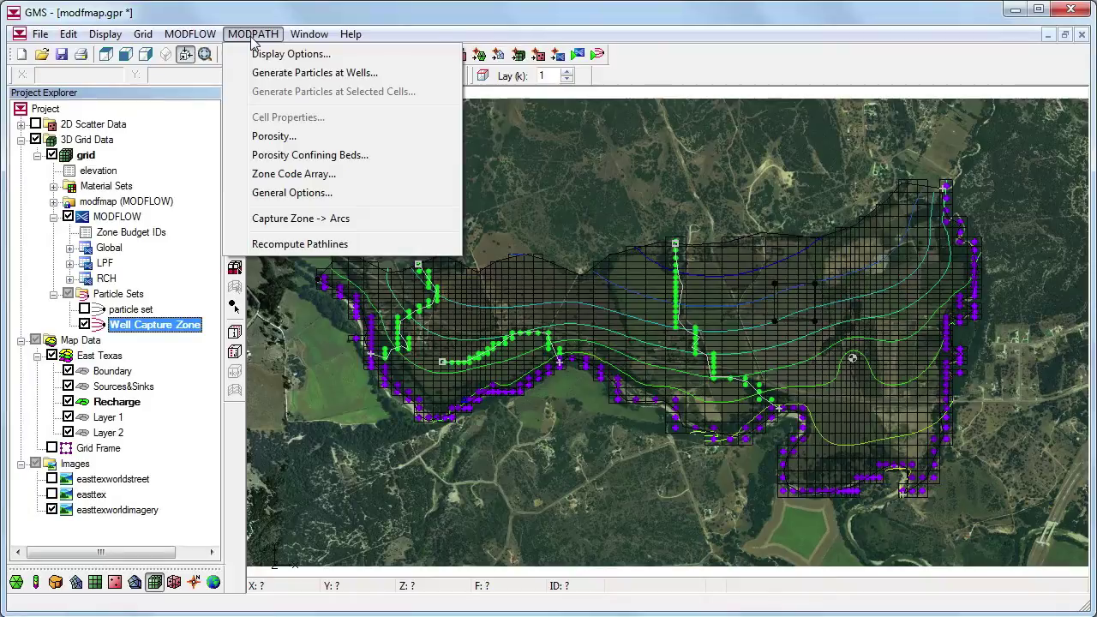
{"action": "left_click", "coordinate": [244, 73]}
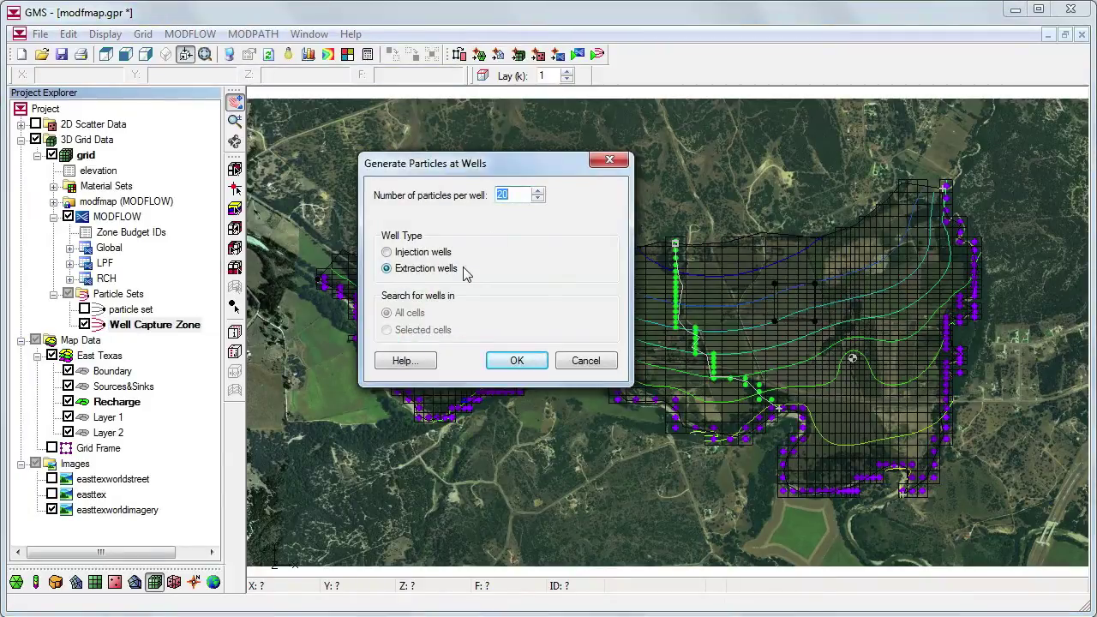
{"action": "left_click", "coordinate": [517, 361]}
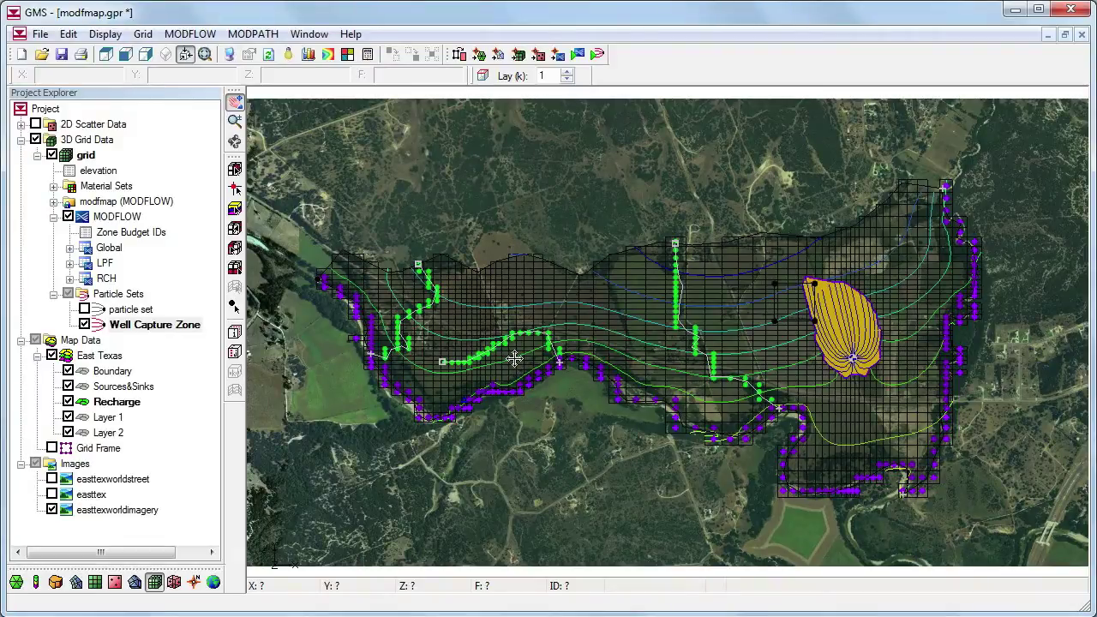
{"action": "left_click", "coordinate": [158, 326]}
{"action": "right_click", "coordinate": [159, 327]}
- Duplicate the Well Capture Zone particle set and rename the copy '500 days'
{"action": "left_click", "coordinate": [189, 355]}
{"action": "right_click", "coordinate": [177, 343]}
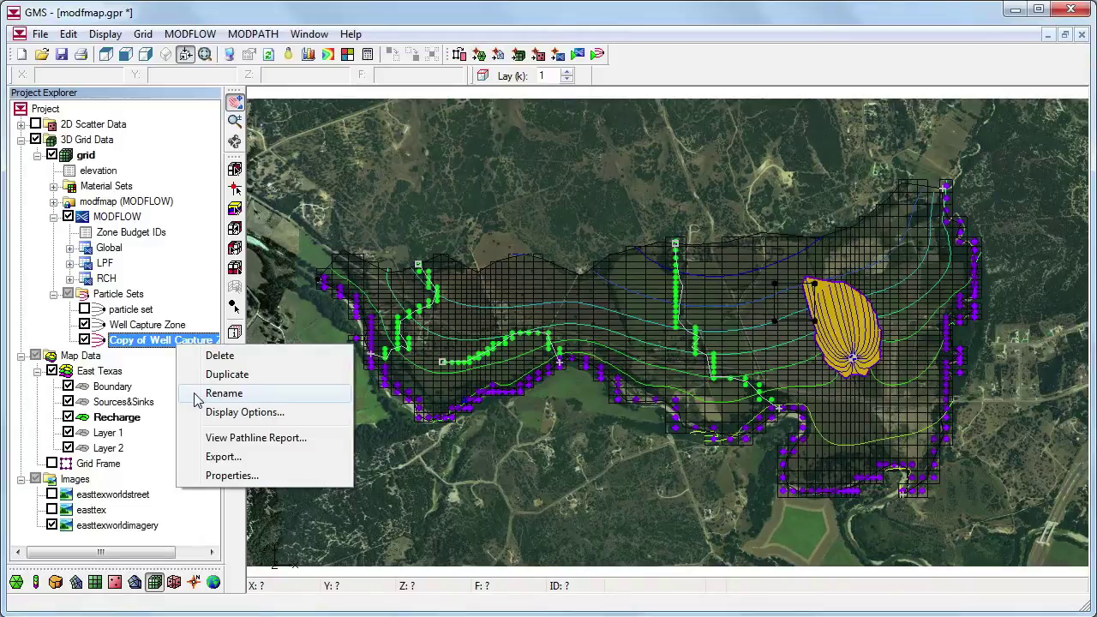
{"action": "left_click", "coordinate": [221, 393]}
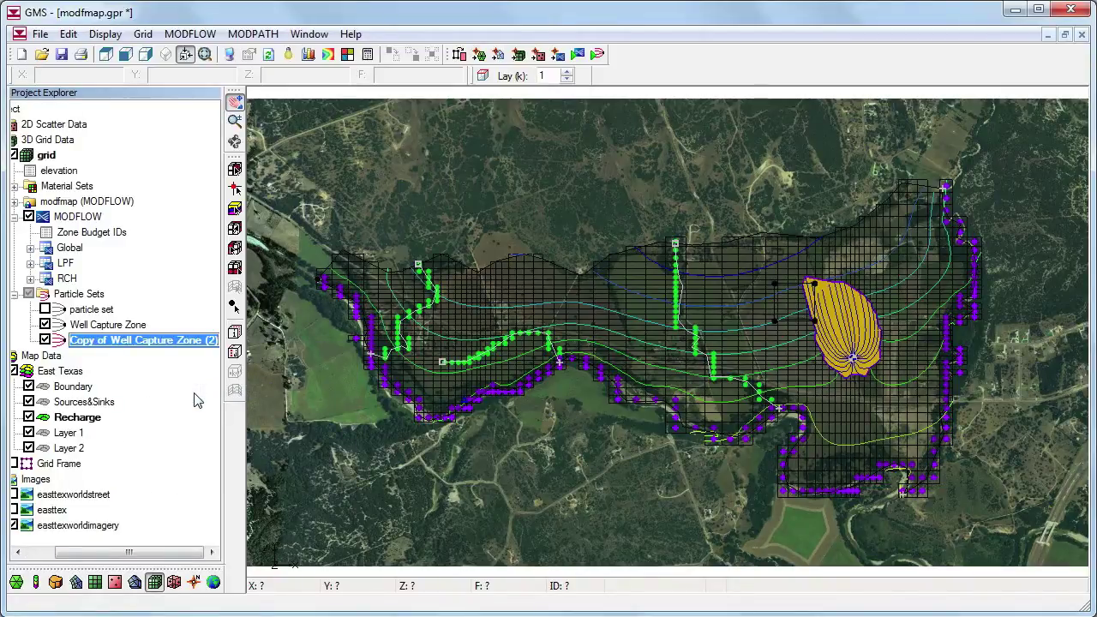
{"action": "type", "text": "500 days"}
{"action": "key", "text": "Return"}
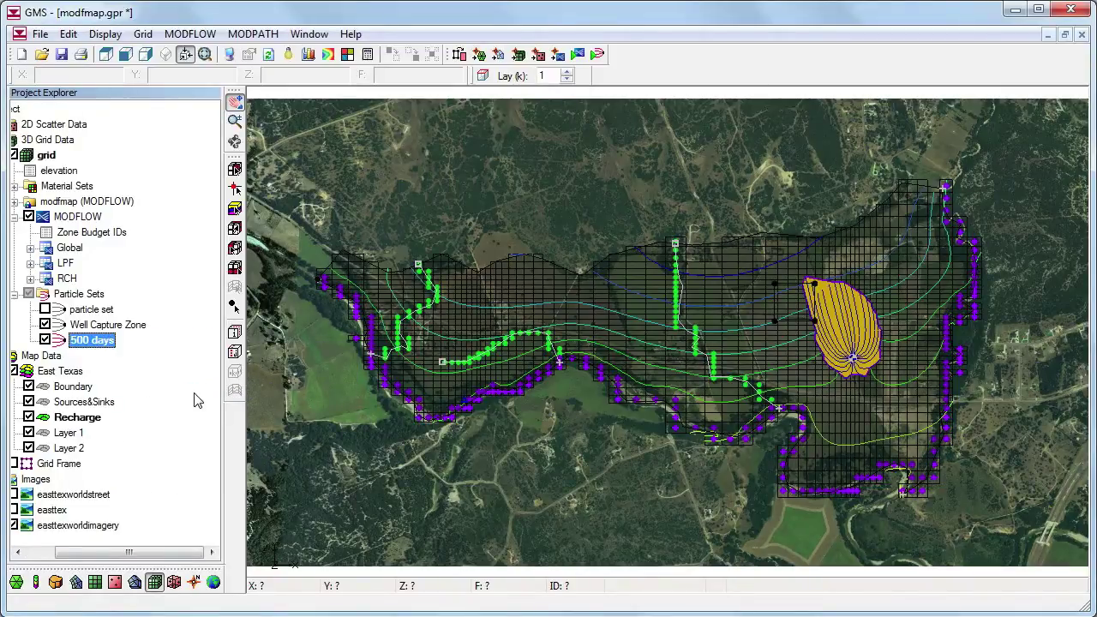
- Set '500 days' to track by Duration of 500, then hide Well Capture Zone
{"action": "double_click", "coordinate": [103, 342]}
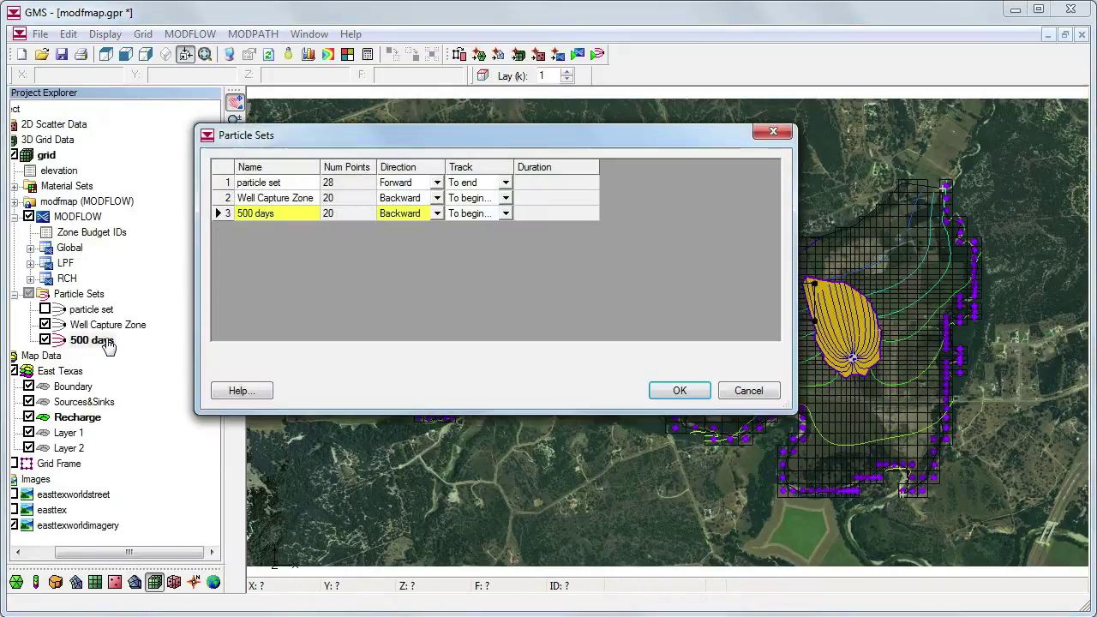
{"action": "left_click", "coordinate": [509, 212]}
{"action": "left_click", "coordinate": [489, 242]}
{"action": "left_click", "coordinate": [549, 210]}
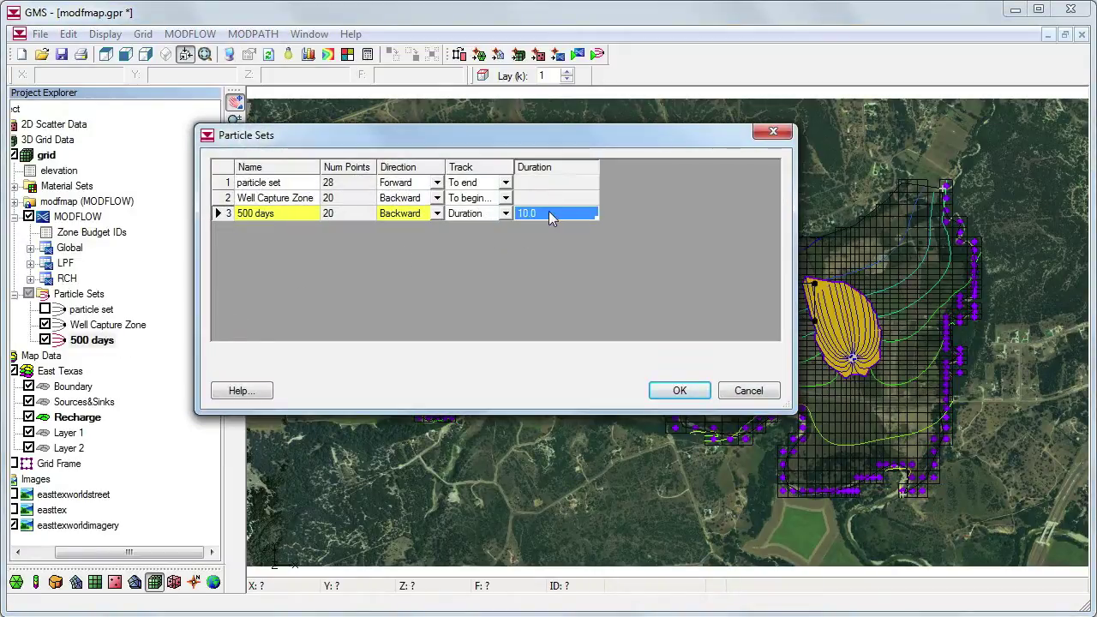
{"action": "type", "text": "500"}
{"action": "key", "text": "Return"}
{"action": "left_click", "coordinate": [680, 390]}
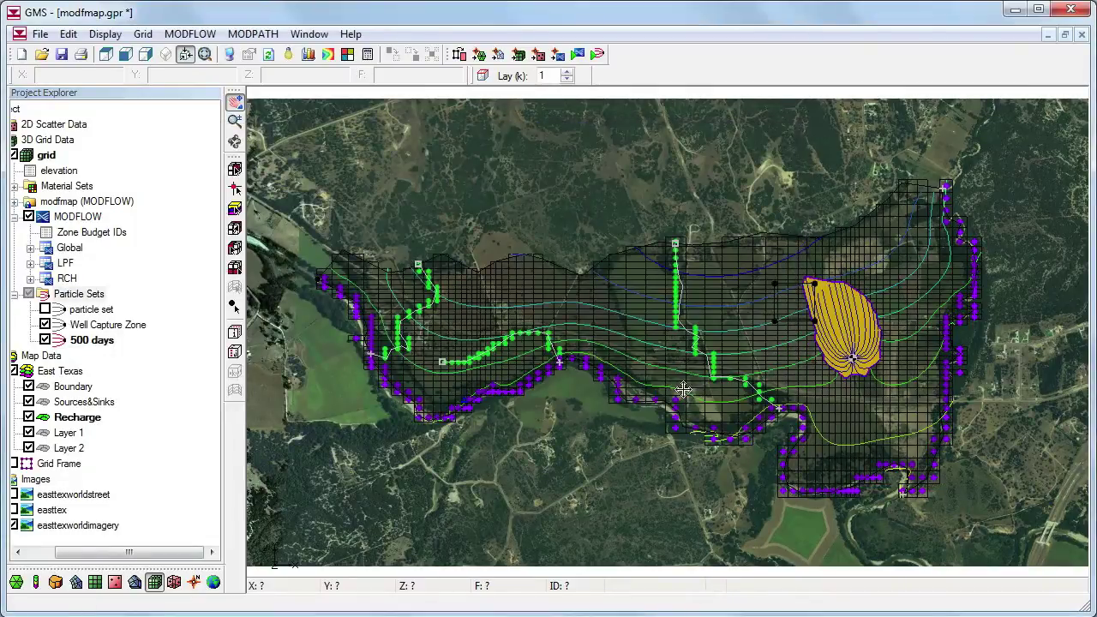
{"action": "left_click", "coordinate": [44, 325]}
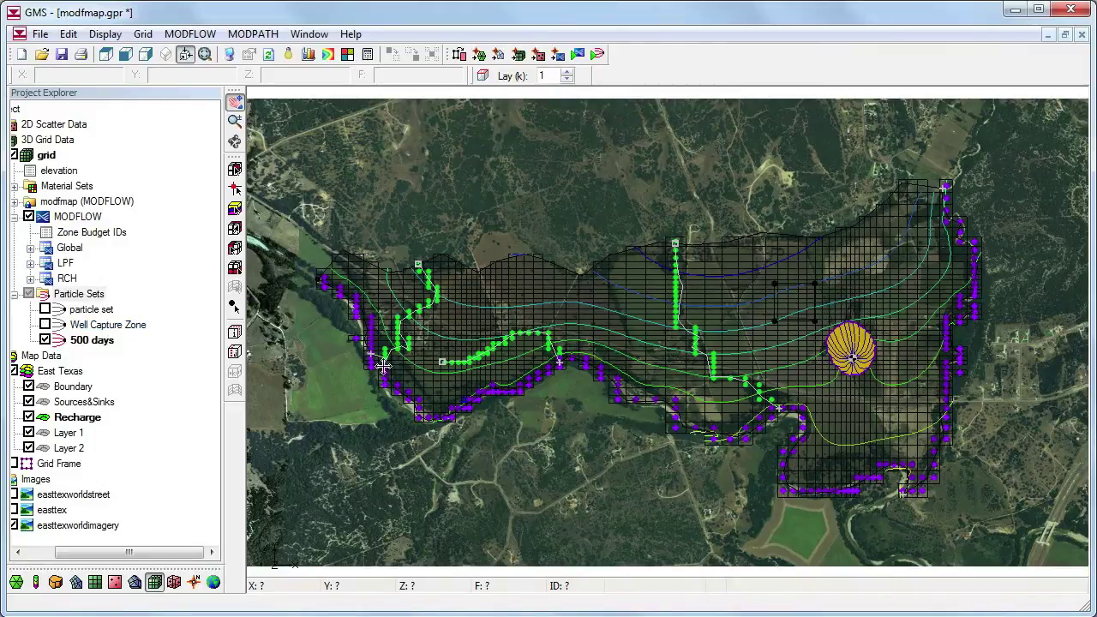
{"action": "right_click", "coordinate": [96, 340]}
- Duplicate the '500 days' particle set and rename the copy '1600 days'
{"action": "left_click", "coordinate": [130, 369]}
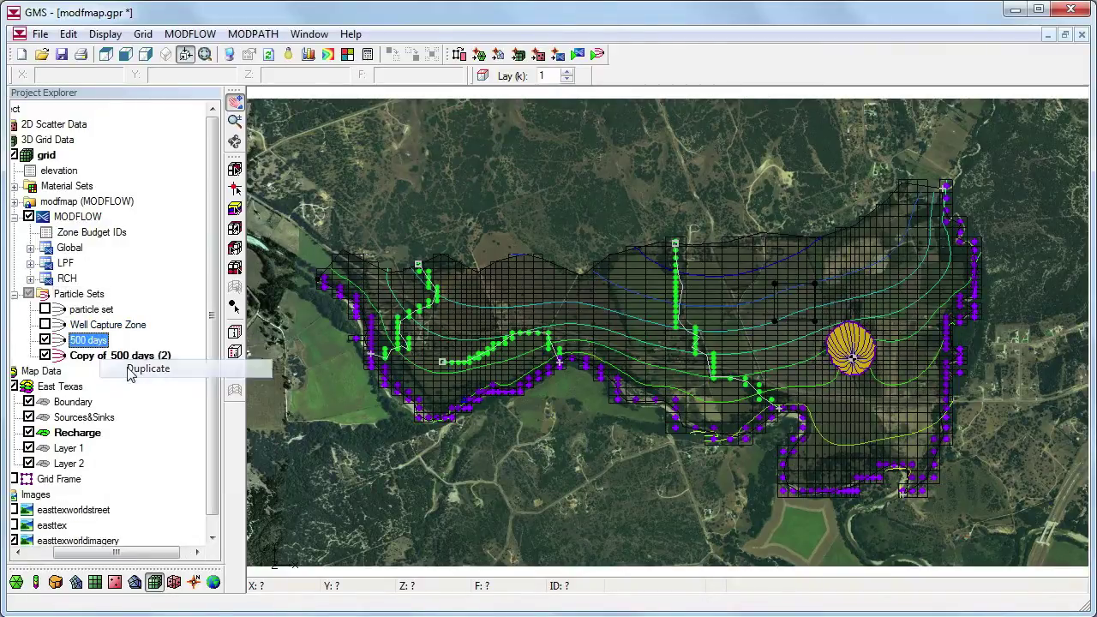
{"action": "left_click", "coordinate": [129, 357]}
{"action": "right_click", "coordinate": [130, 364]}
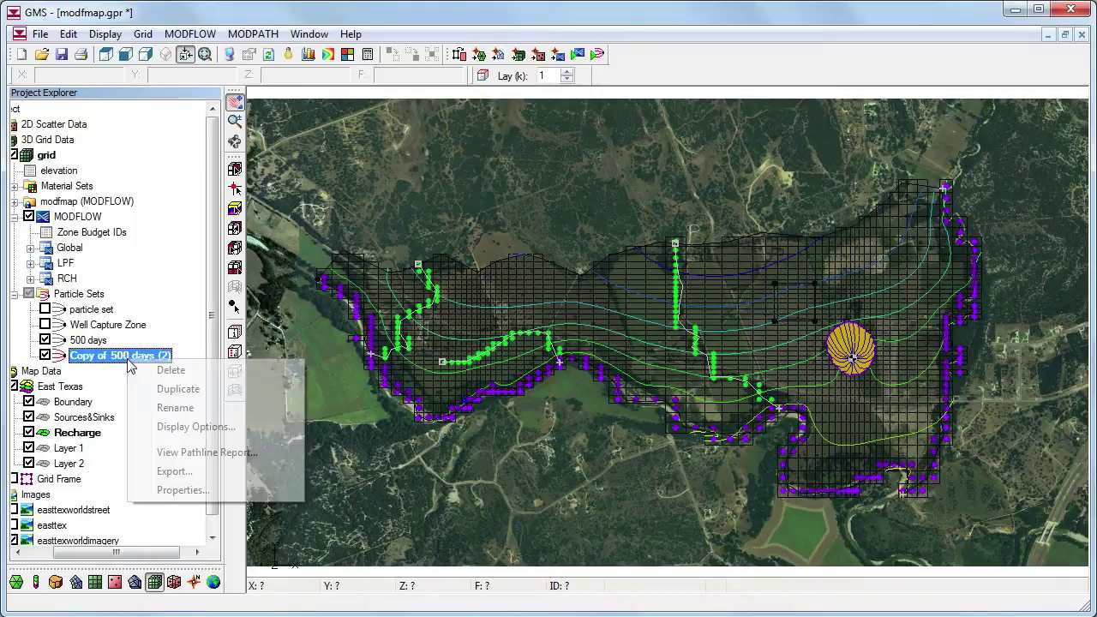
{"action": "left_click", "coordinate": [169, 410]}
{"action": "type", "text": "1600 days"}
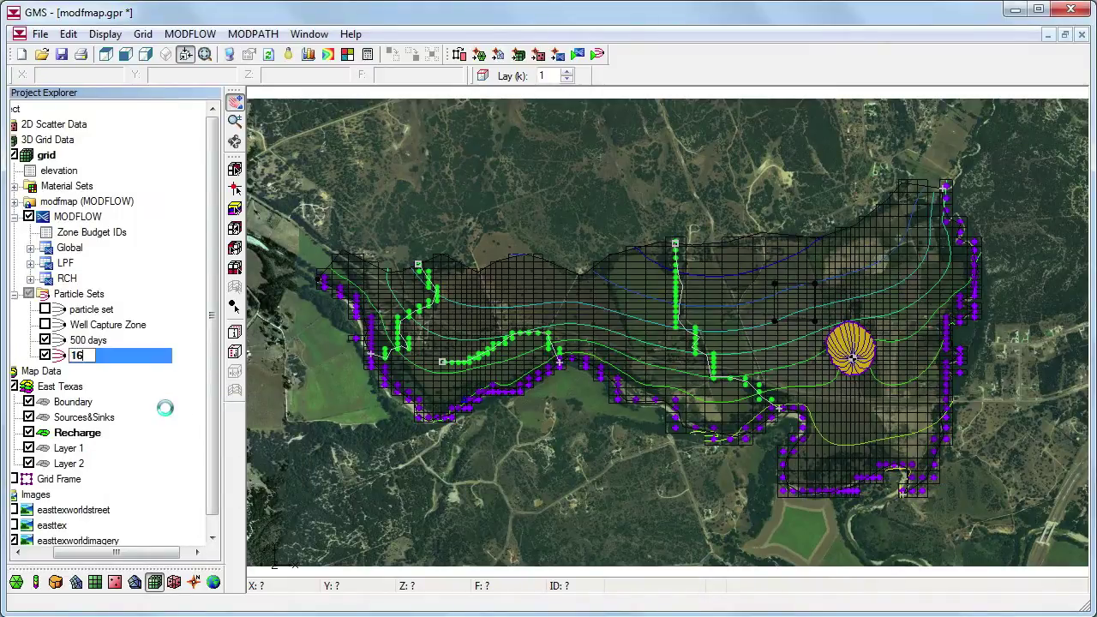
{"action": "key", "text": "Return"}
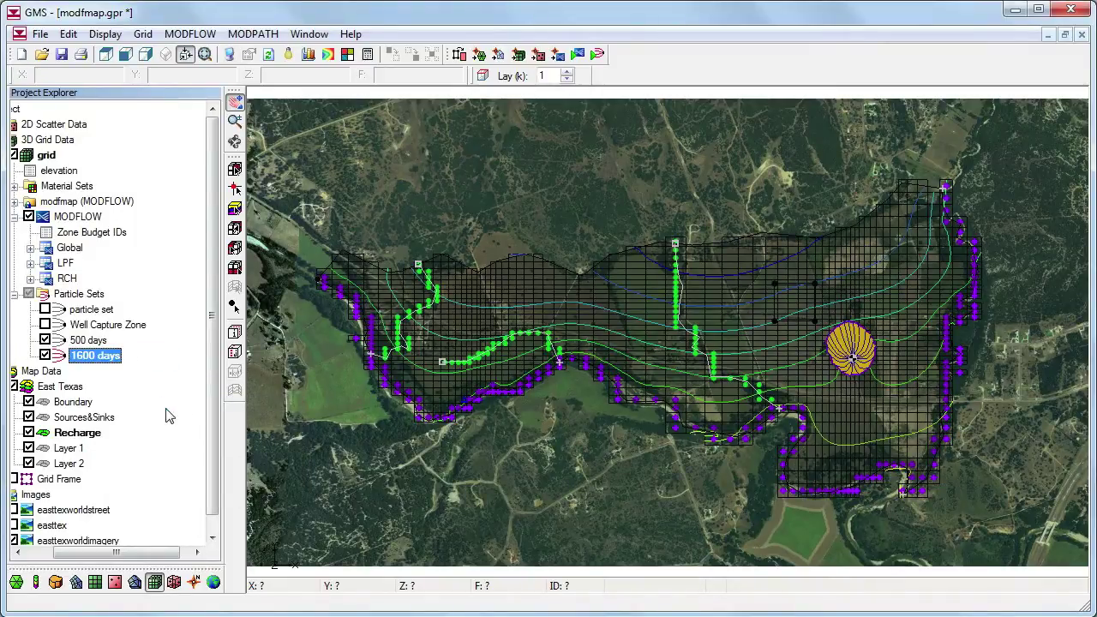
- Change the '1600 days' set's tracking duration to 1600 and apply it
{"action": "double_click", "coordinate": [96, 357]}
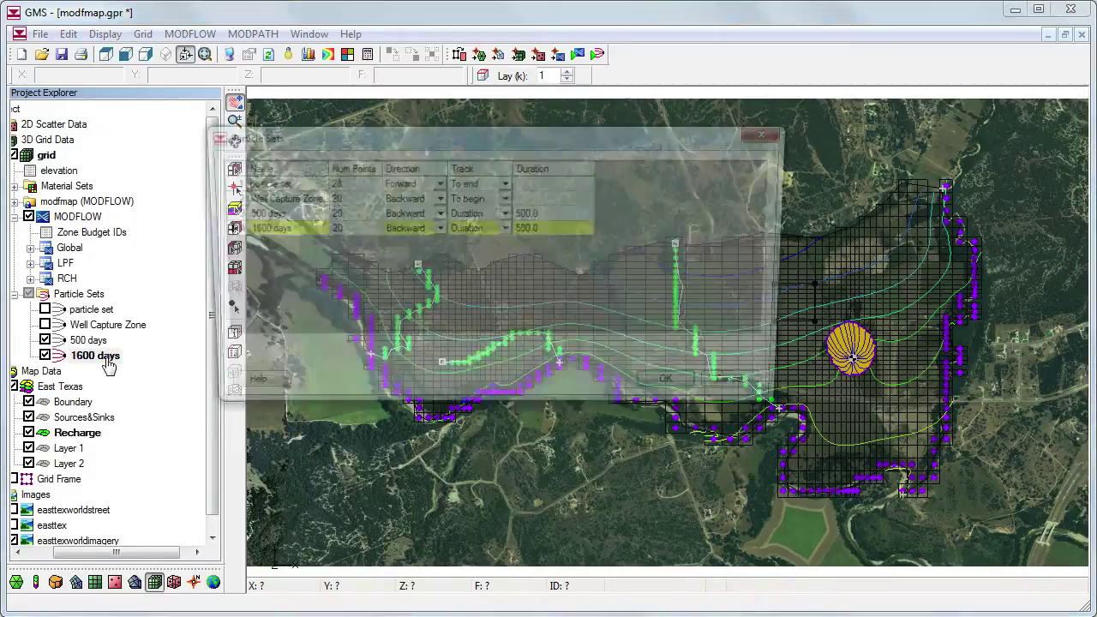
{"action": "left_click", "coordinate": [559, 225]}
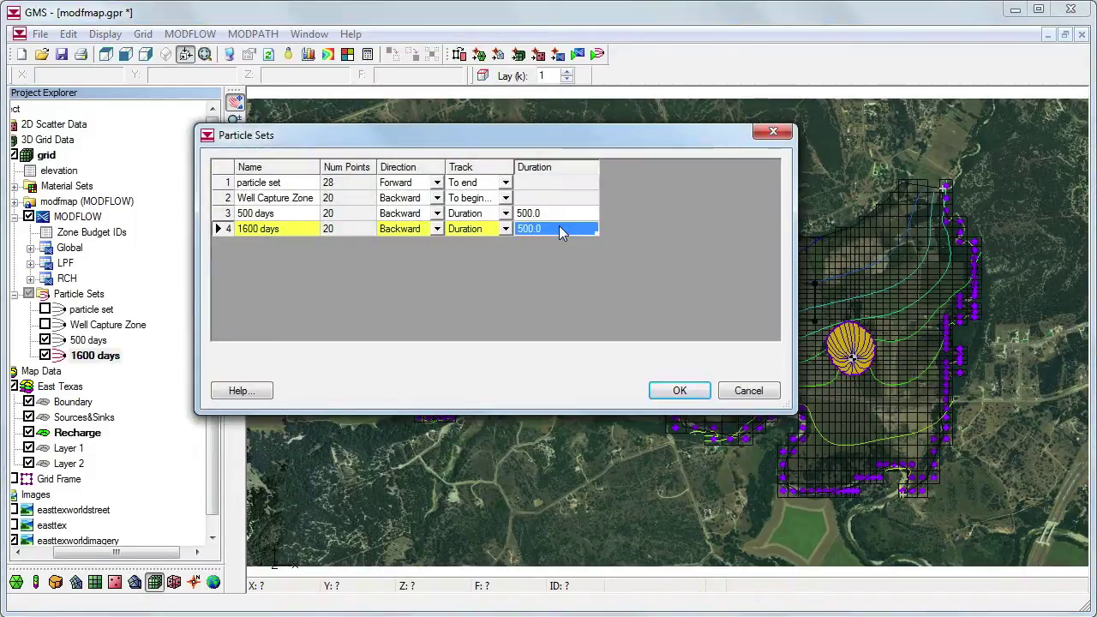
{"action": "type", "text": "1600"}
{"action": "key", "text": "Return"}
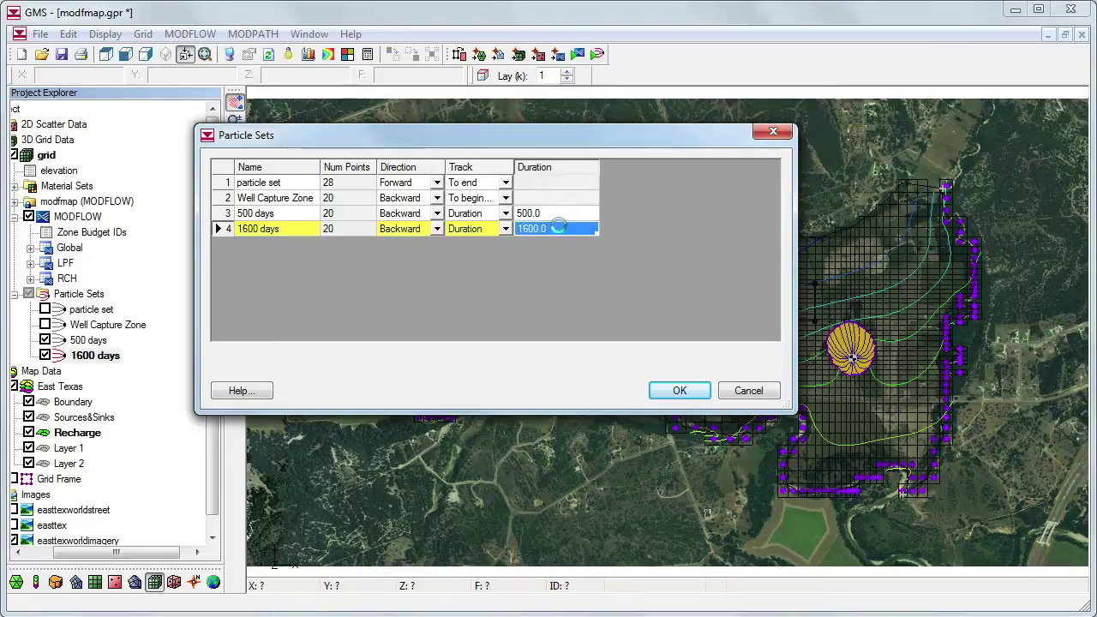
{"action": "left_click", "coordinate": [703, 393]}
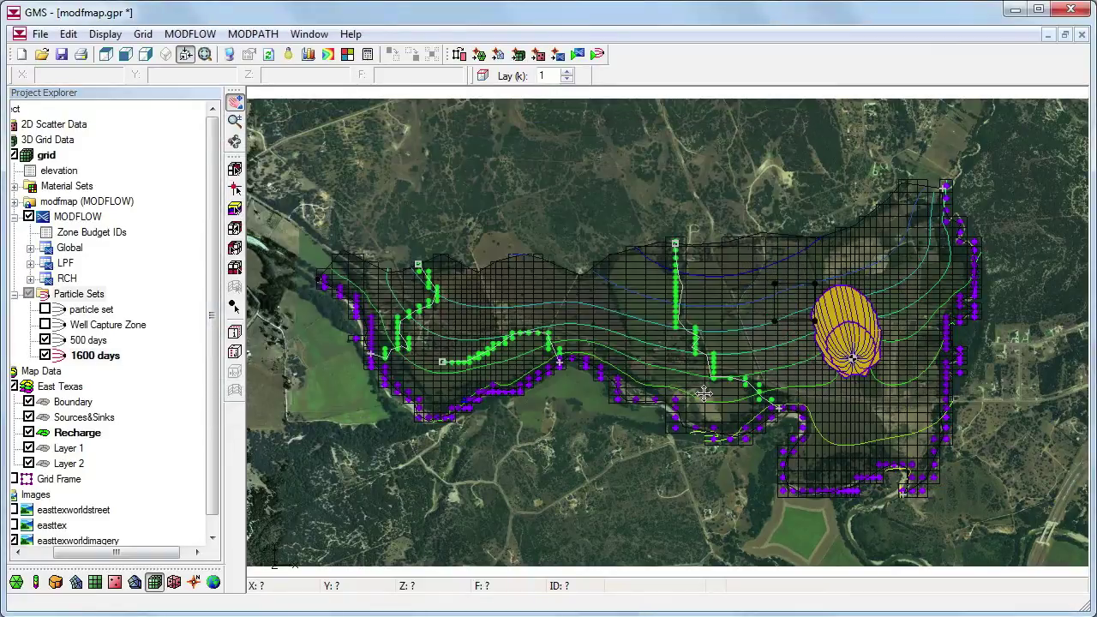